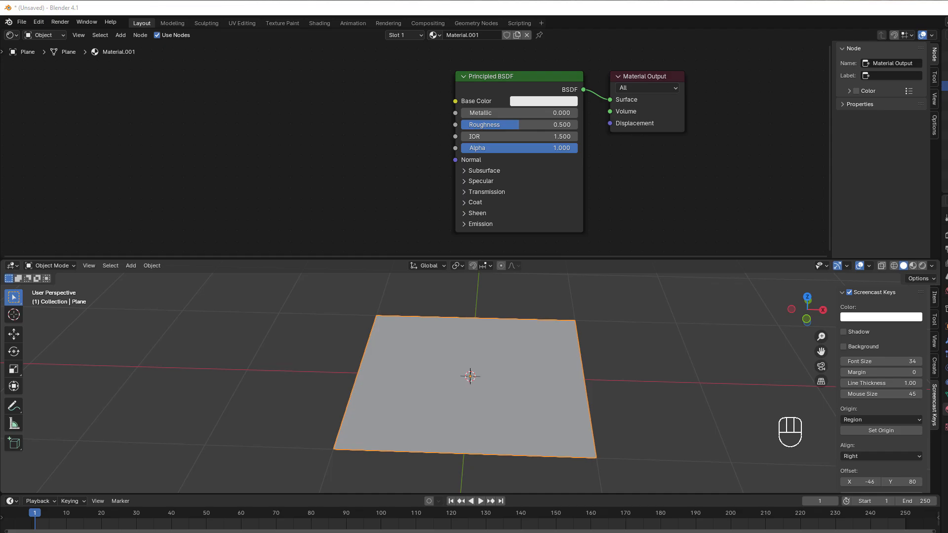
Step: Switch the viewport to rendered shading and add a Noise Texture node to the plane's material
middle_drag(196, 200, 238, 197)
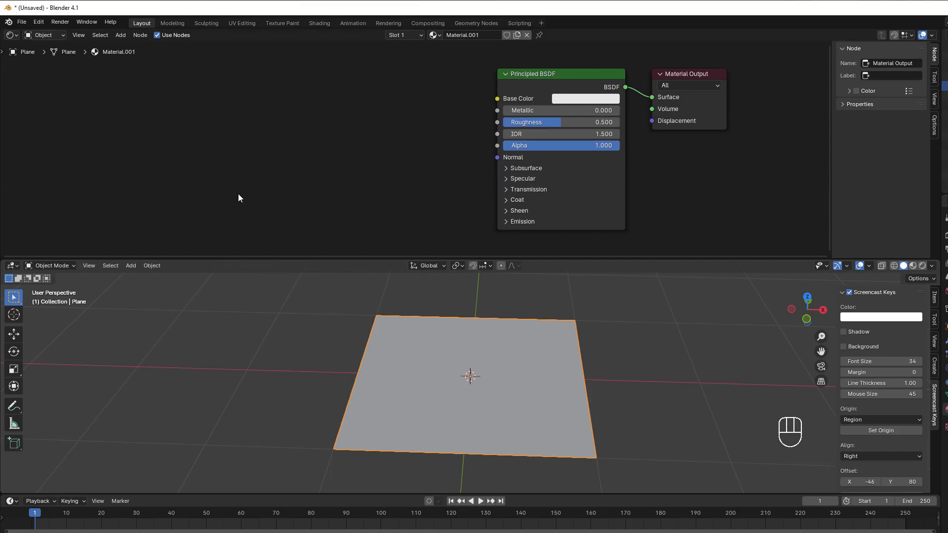
click(921, 267)
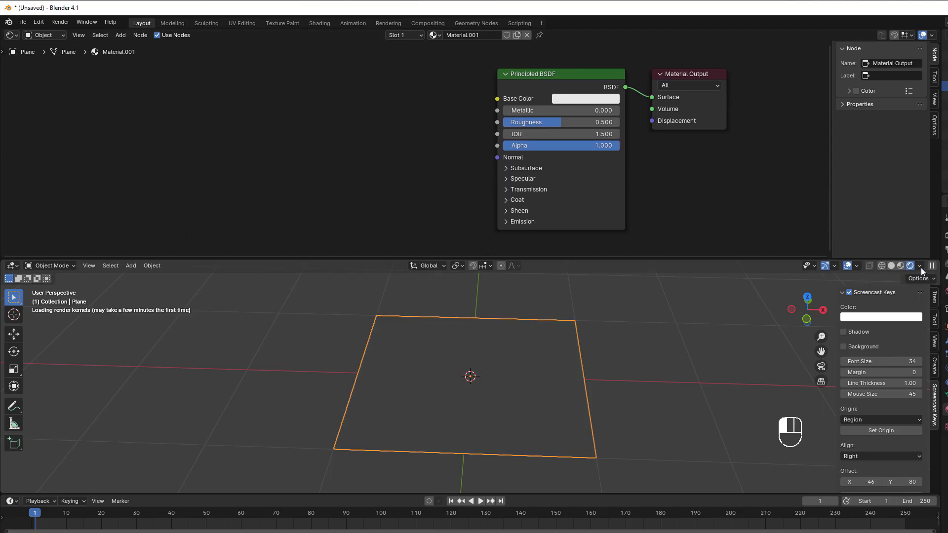
click(259, 161)
key(shift+a)
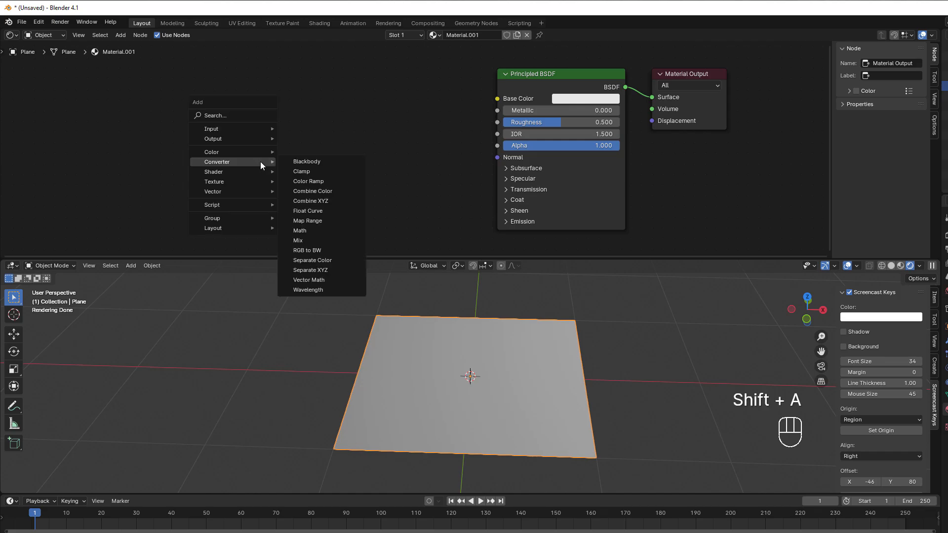
mouse_move(231, 182)
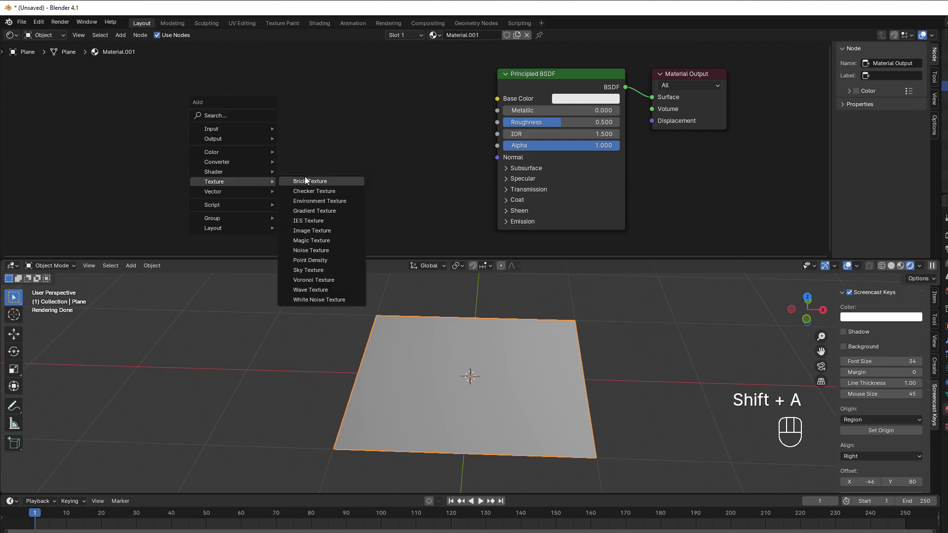
click(312, 249)
click(279, 88)
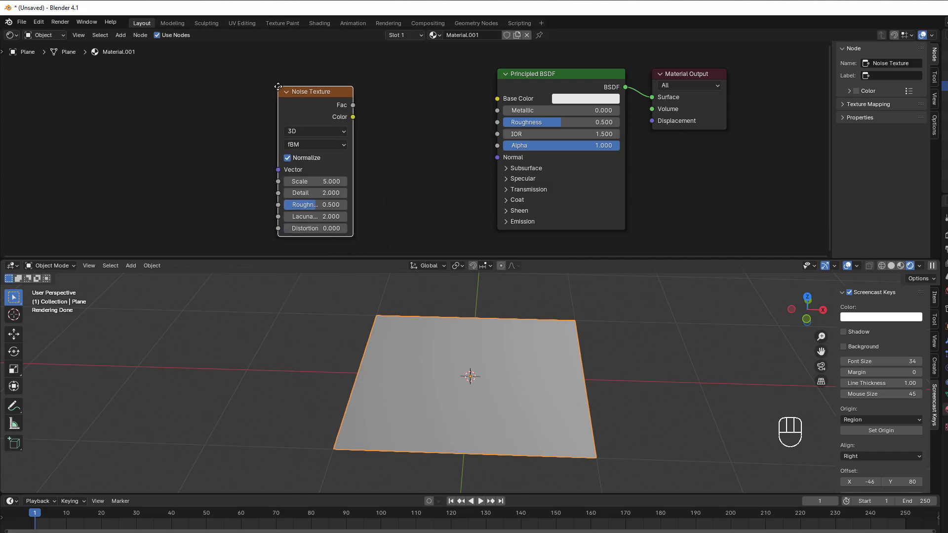
Step: Connect the Noise Texture's Fac output to the Principled BSDF's Base Color and place the node closer to the shader
drag(352, 107, 497, 99)
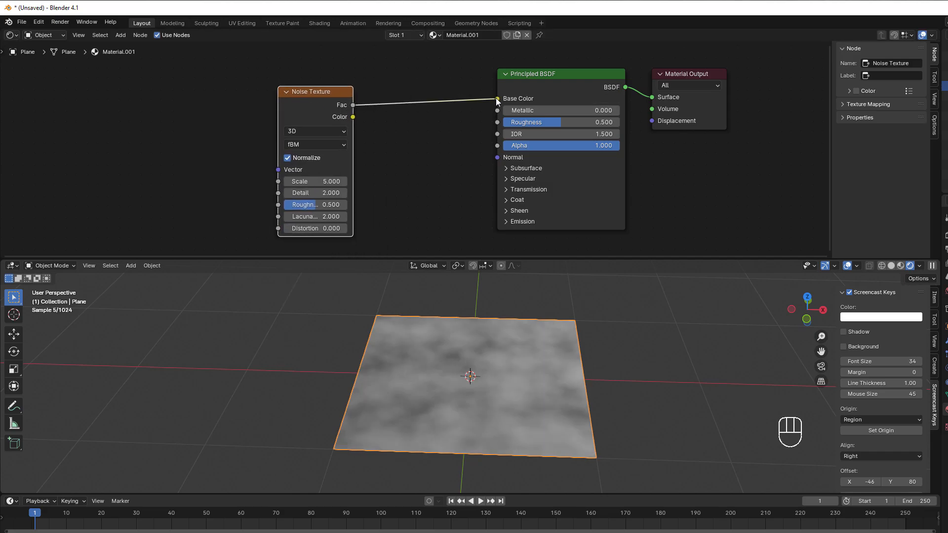
middle_drag(413, 392, 412, 427)
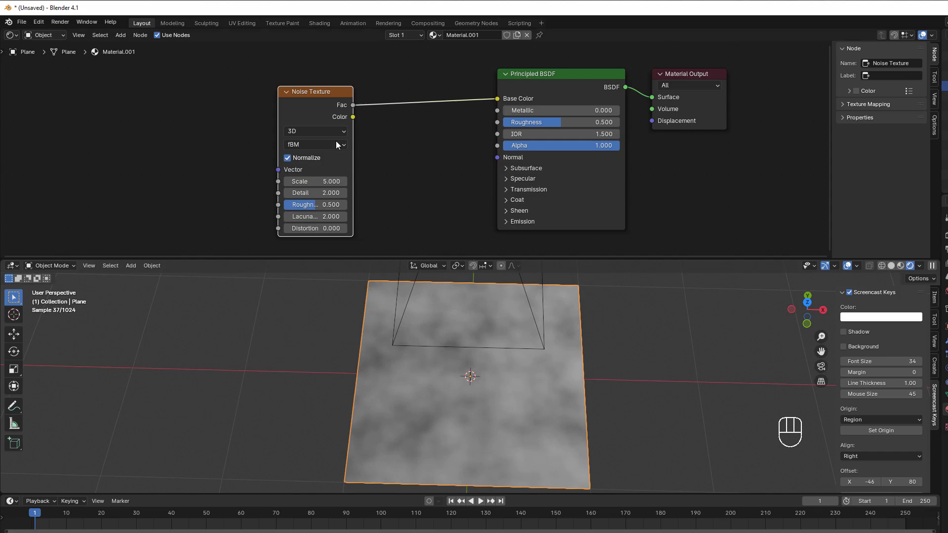
drag(340, 97, 384, 90)
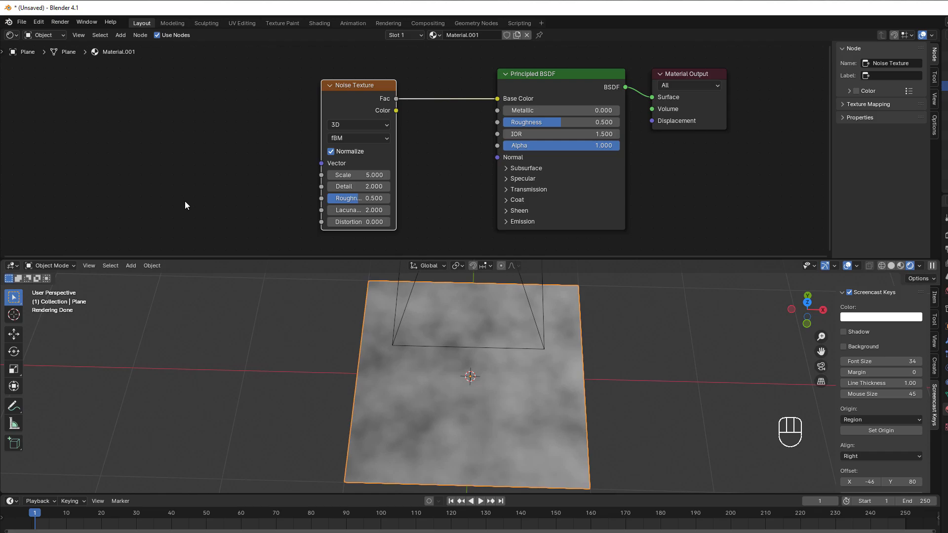
middle_drag(425, 328, 432, 304)
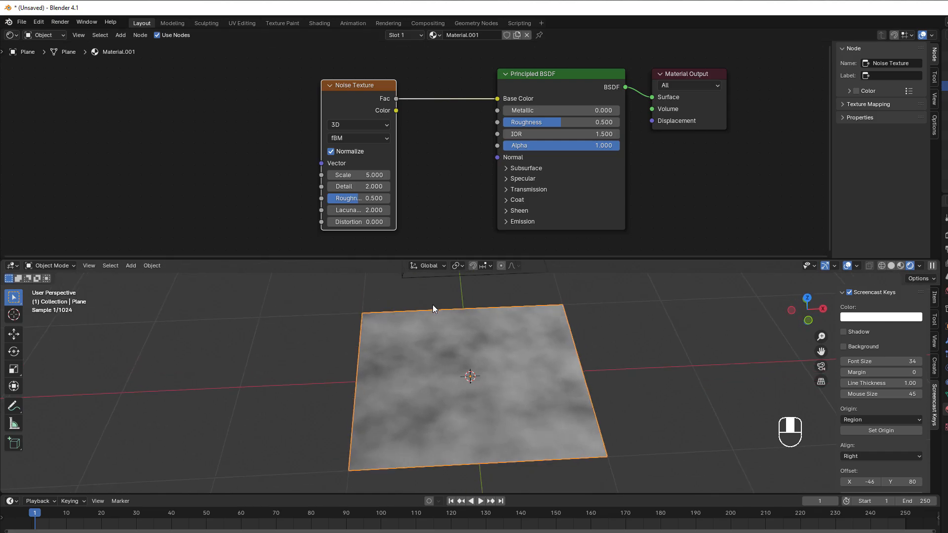
scroll(431, 314, down, 3)
click(441, 308)
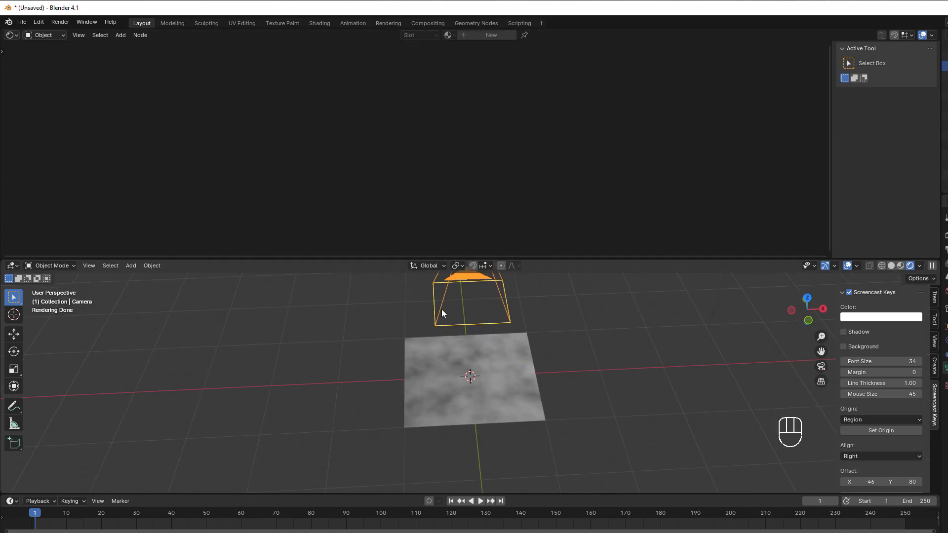
click(444, 377)
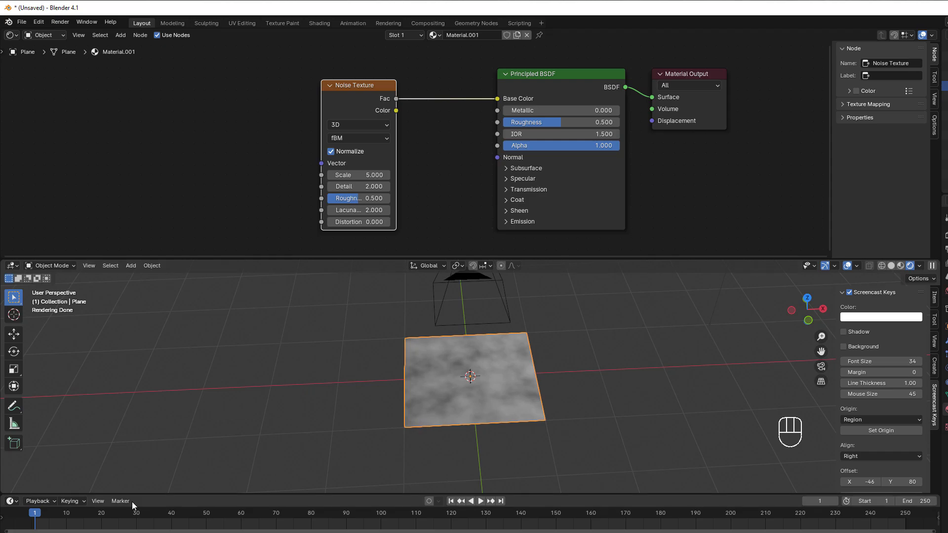
scroll(324, 453, up, 2)
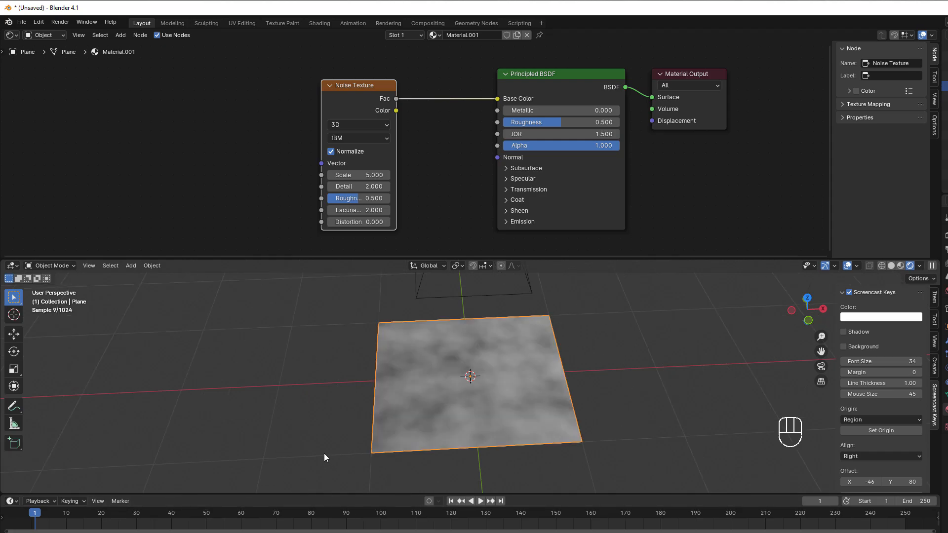
Step: Add a Value input node in the empty area before the Noise Texture node
middle_drag(191, 213, 259, 209)
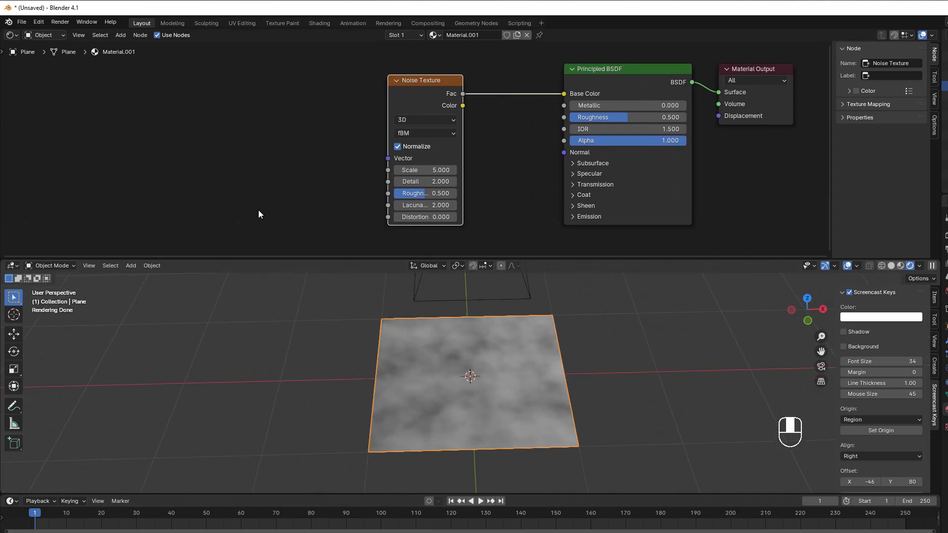
scroll(203, 179, up, 1)
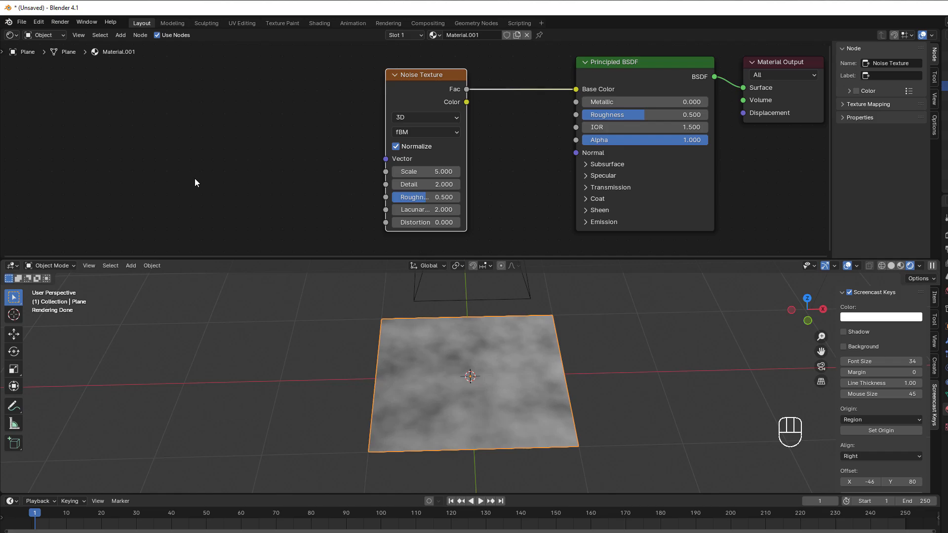
key(shift+a)
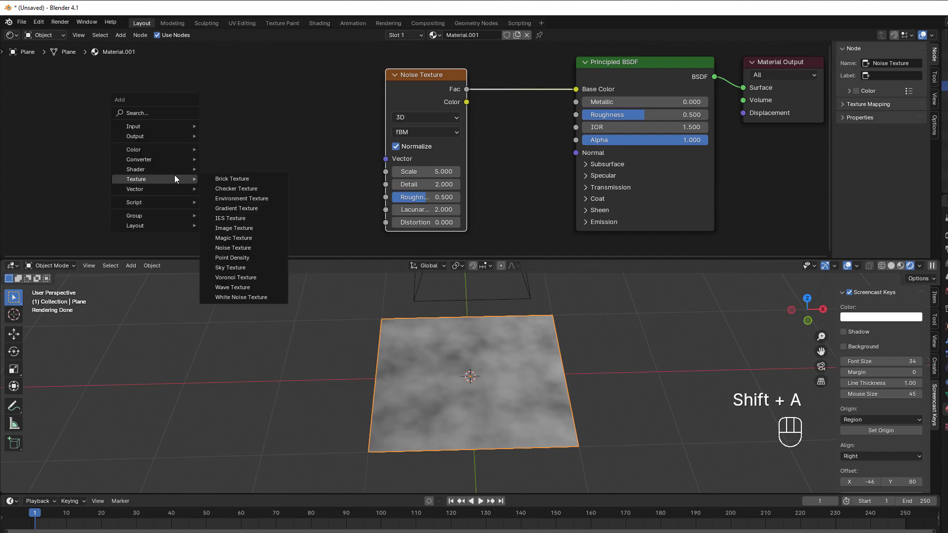
mouse_move(176, 128)
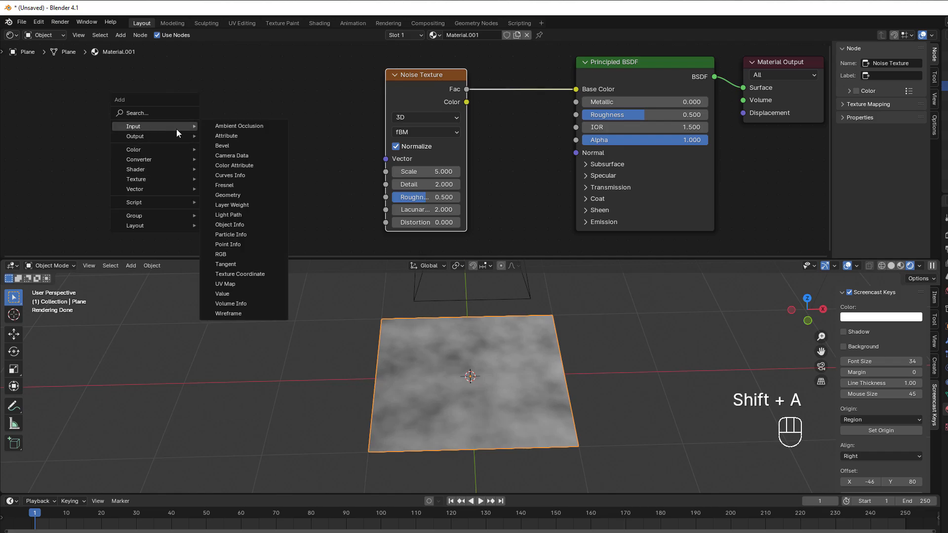
click(233, 293)
click(195, 195)
Step: Drive the Value node with the expression #frame and scrub the timeline to frame 18
click(222, 212)
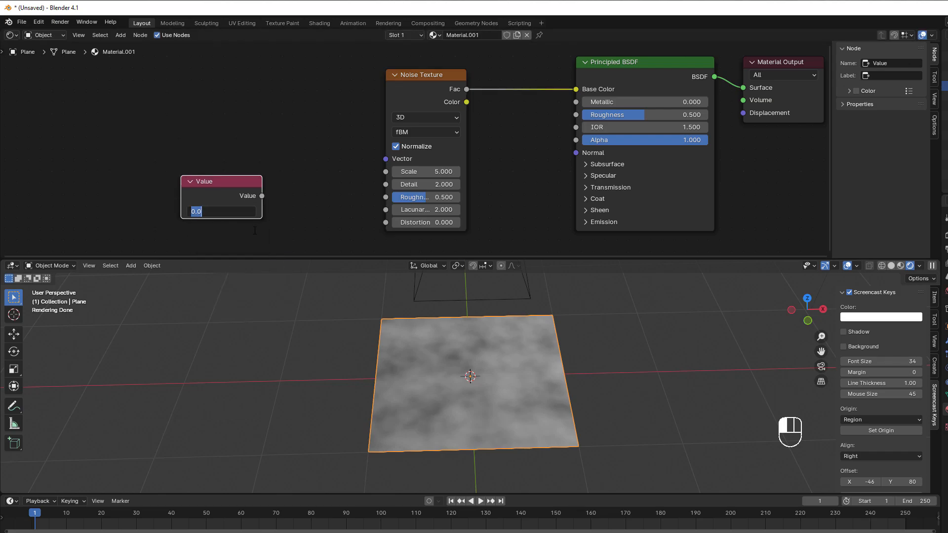
text(#)
text(frame)
key(Return)
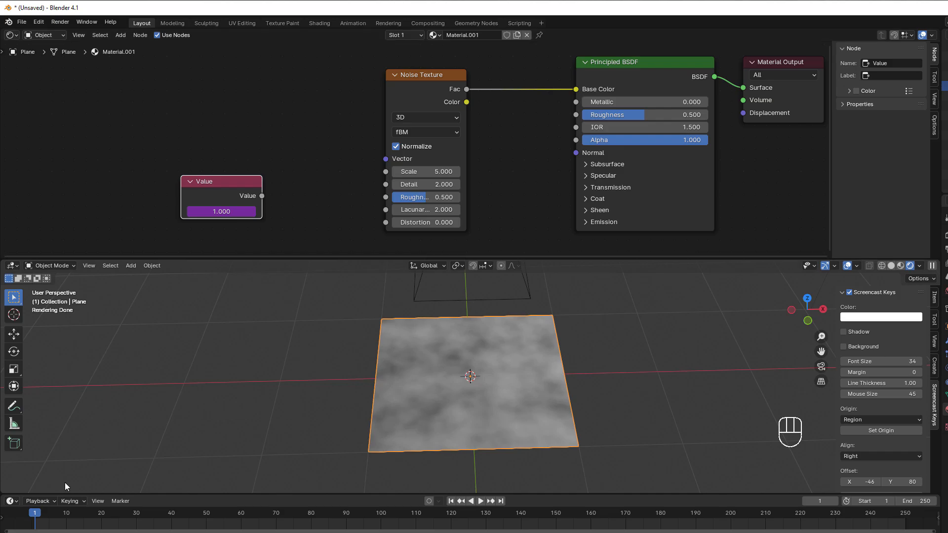
key(space)
mouse_move(112, 511)
mouse_down()
mouse_move(81, 512)
mouse_move(347, 516)
mouse_move(84, 516)
mouse_move(95, 513)
mouse_up()
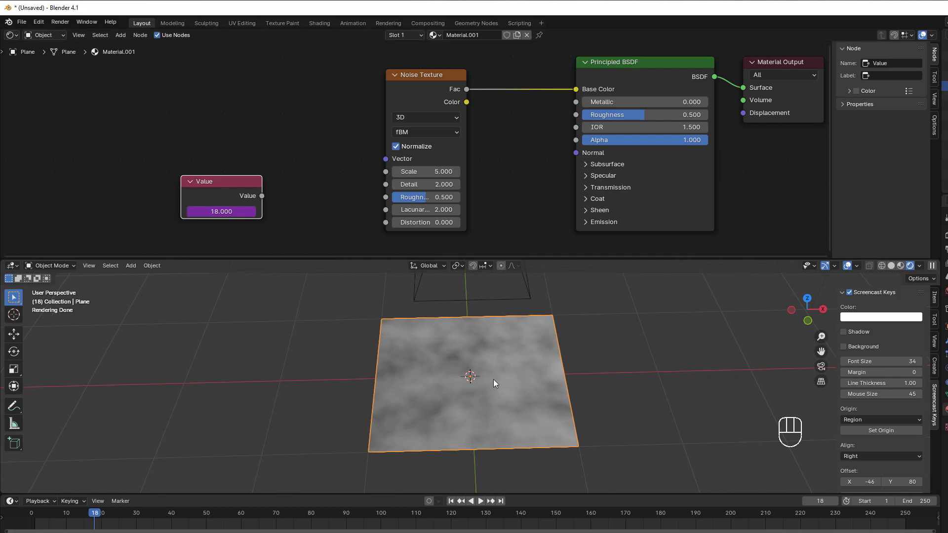
Step: Add a Texture Coordinate node beside the Value node
middle_drag(294, 156, 292, 164)
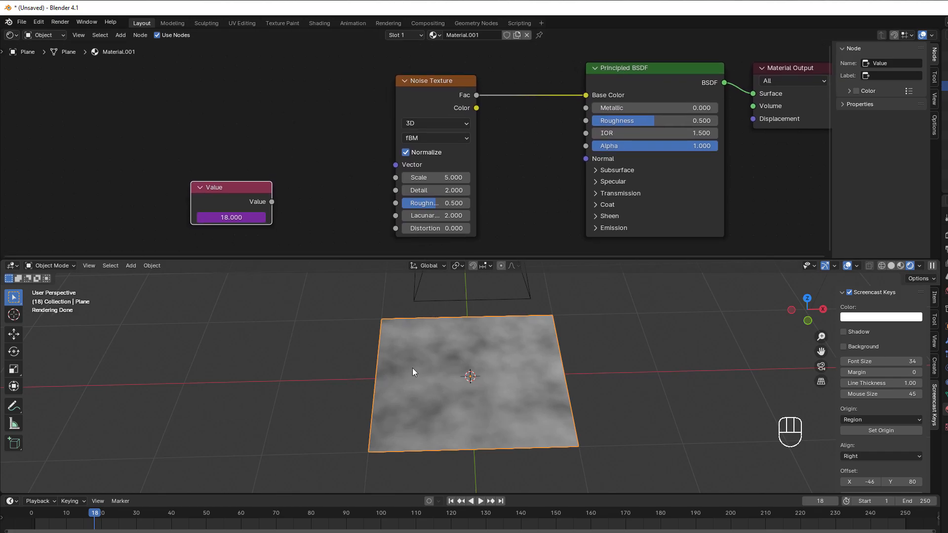
click(102, 133)
key(shift+a)
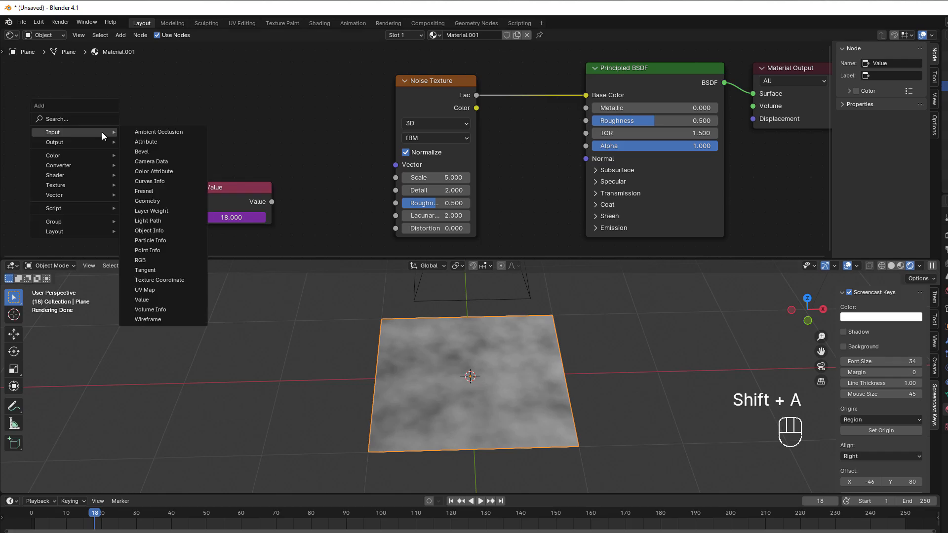
click(158, 280)
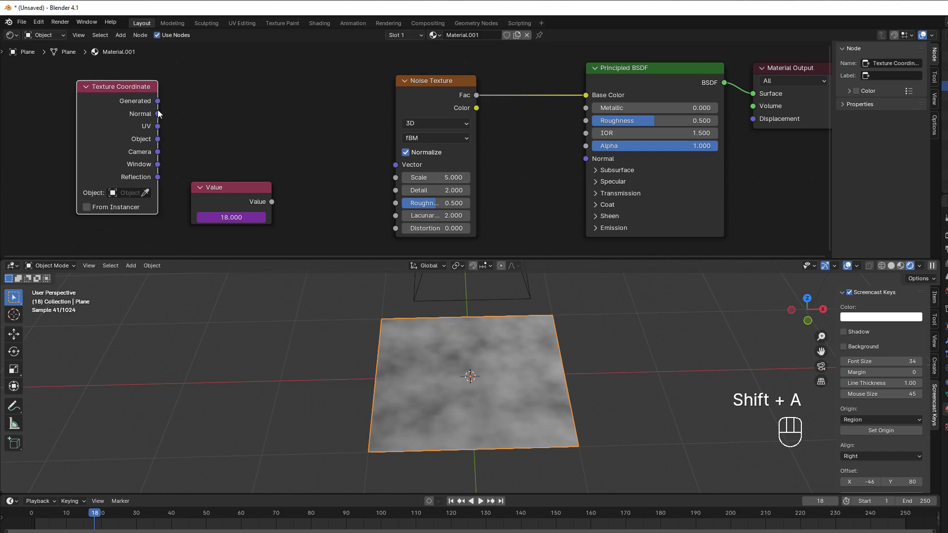
click(227, 126)
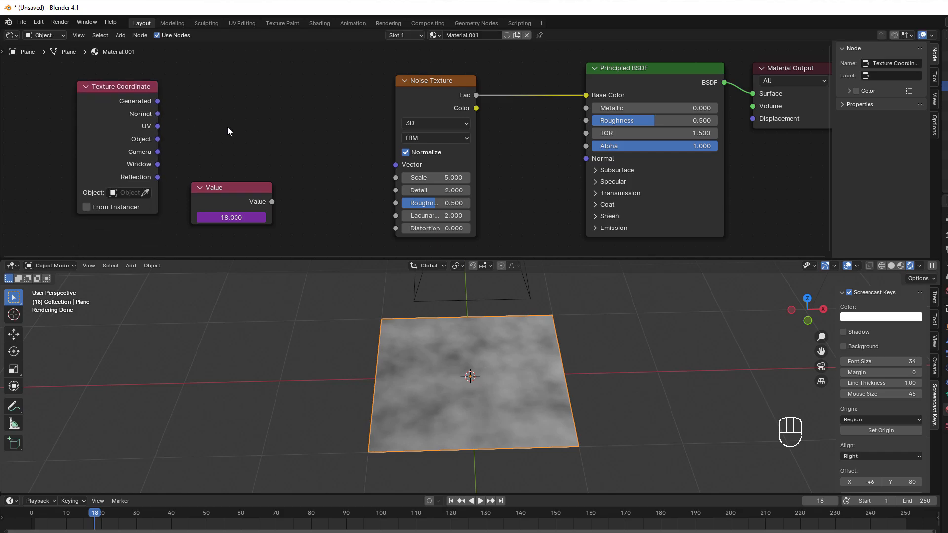
Step: Add a Vector Math node using the Add operation just before the Noise Texture node
key(shift+a)
mouse_move(227, 126)
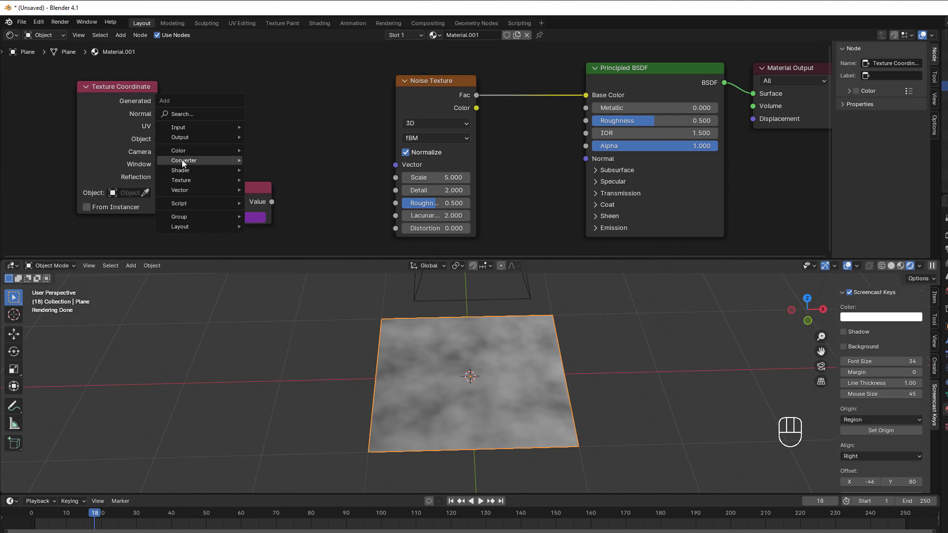
mouse_move(183, 162)
click(274, 278)
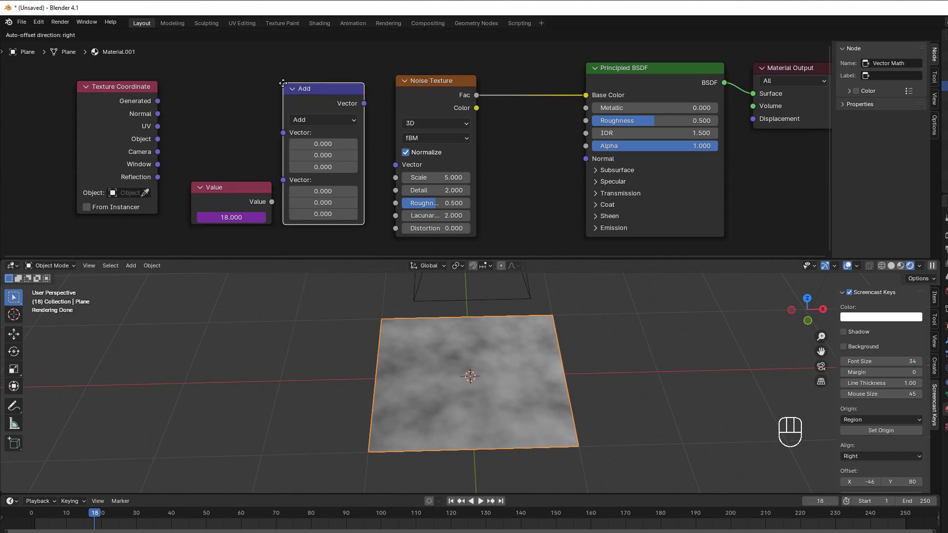
click(283, 83)
Step: Move the Value node beneath the Texture Coordinate node and add a Combine XYZ node between it and the Add node
drag(236, 187, 124, 222)
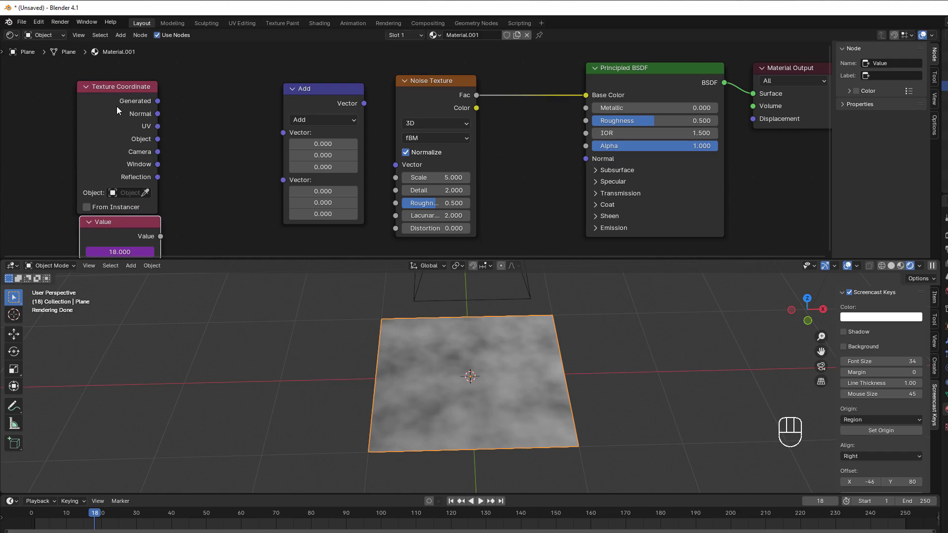
drag(116, 110, 118, 104)
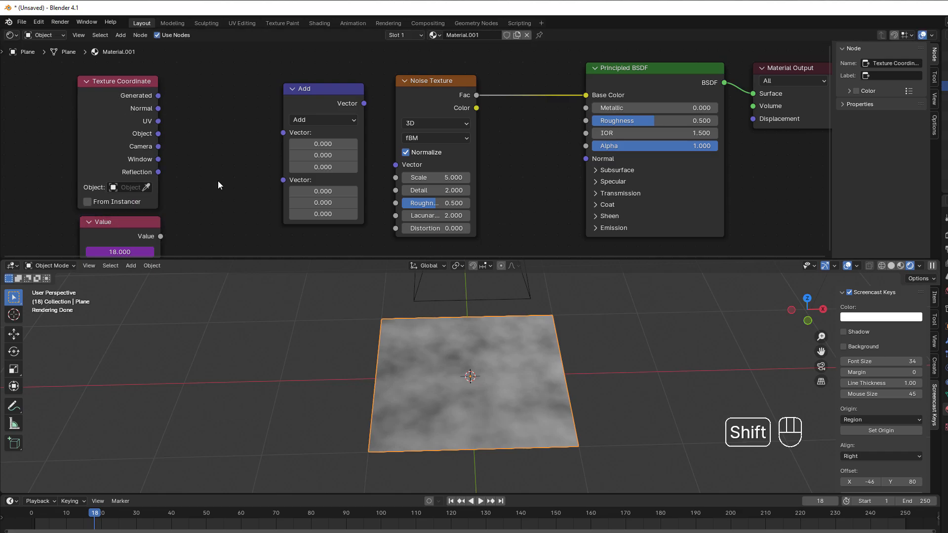
key(shift+a)
mouse_move(218, 183)
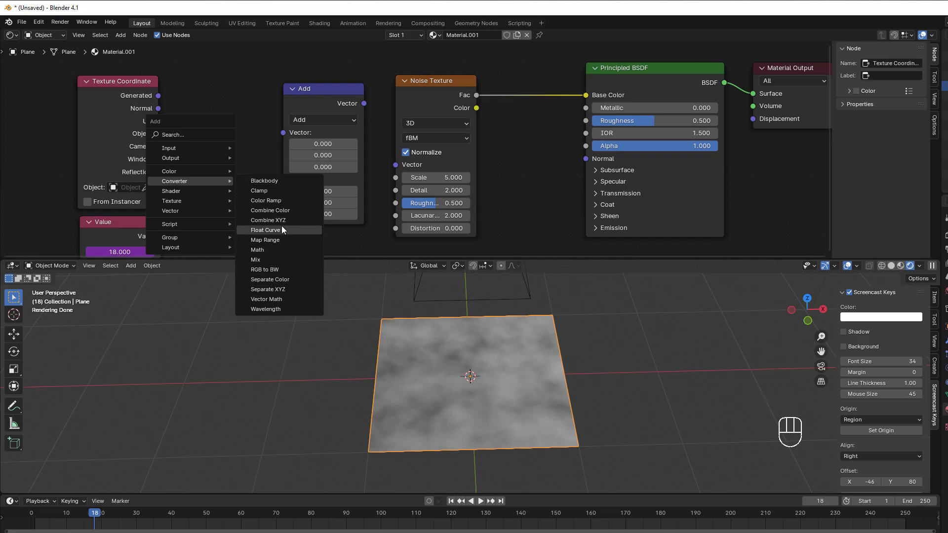
click(268, 220)
click(169, 236)
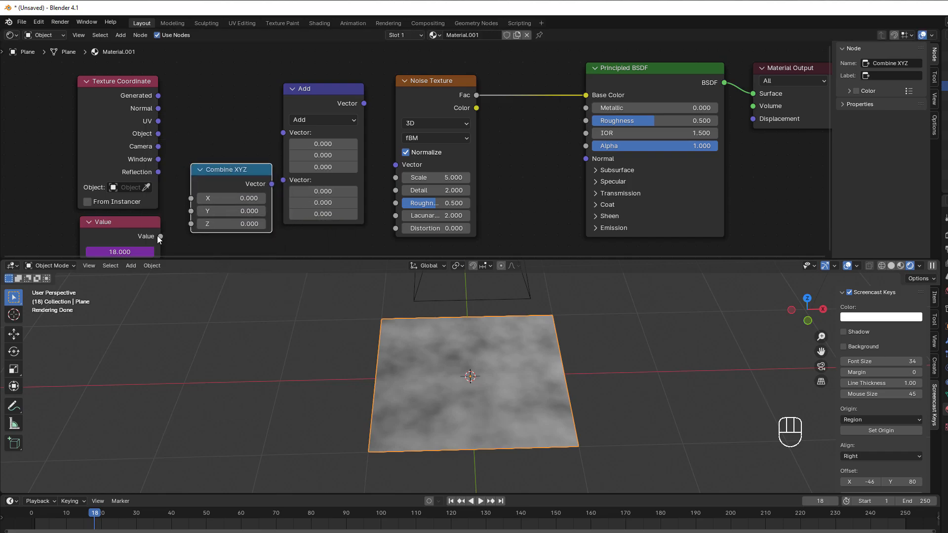
Step: Wire Value through Combine XYZ's X into the Add node's second Vector, UV into its first, and the Add output into the Noise Texture's Vector
drag(161, 236, 204, 199)
drag(271, 187, 283, 180)
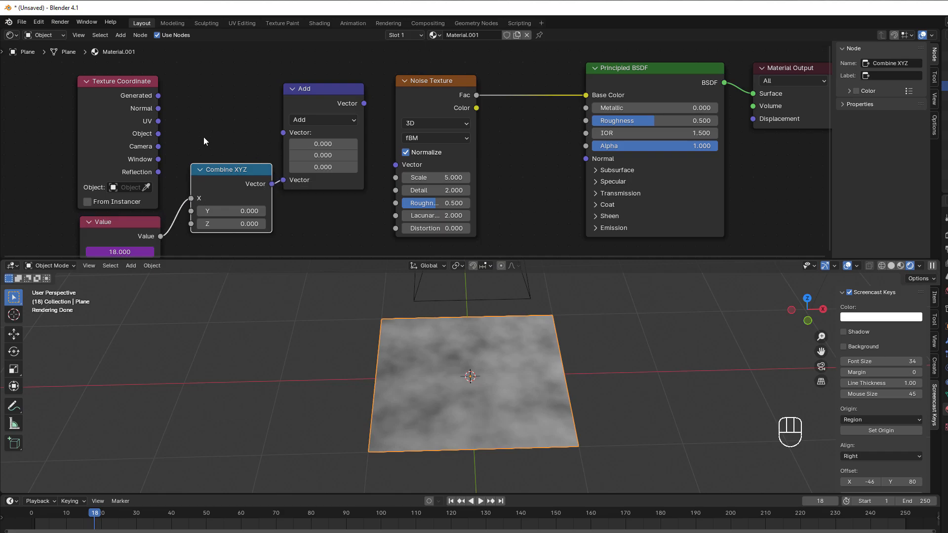
drag(157, 121, 282, 132)
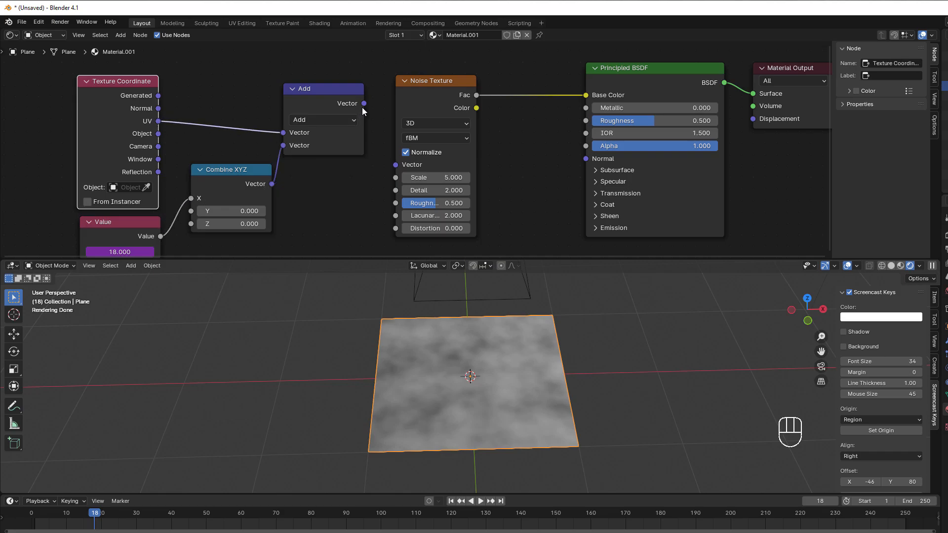
drag(363, 102, 389, 164)
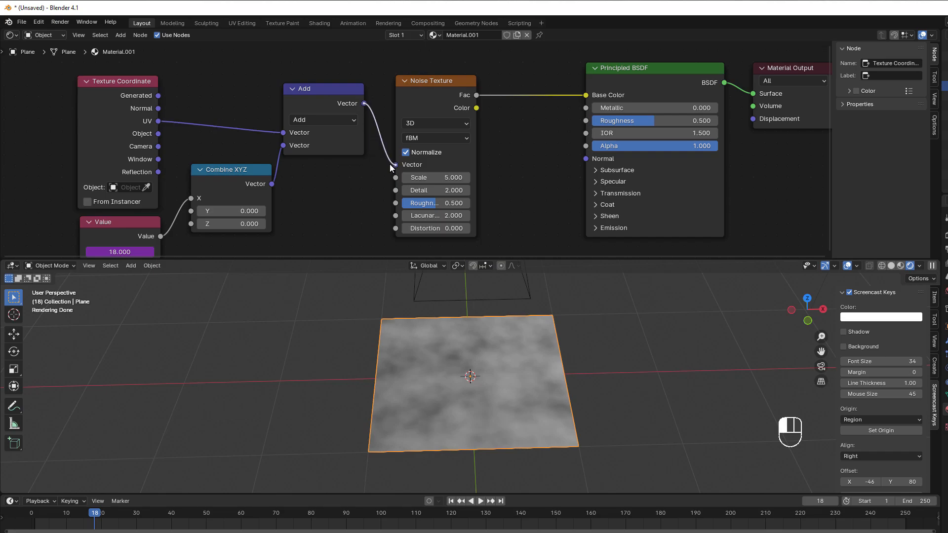
Step: Play the animation to preview the noise motion on the plane, and stop it at frame 83
click(478, 503)
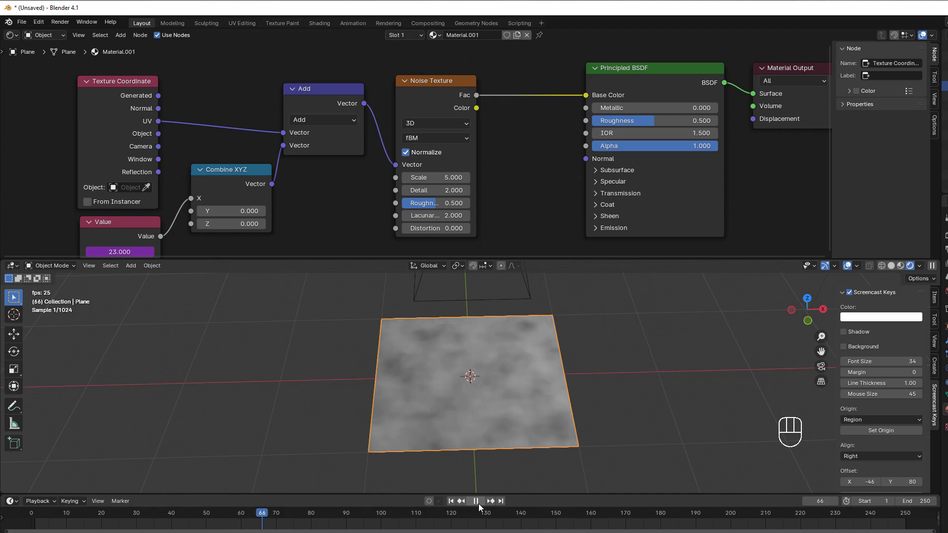
click(478, 503)
Step: Set the Value node's driver expression to frame*0.1 and play the animation briefly to check the noise speed
middle_drag(279, 229, 396, 202)
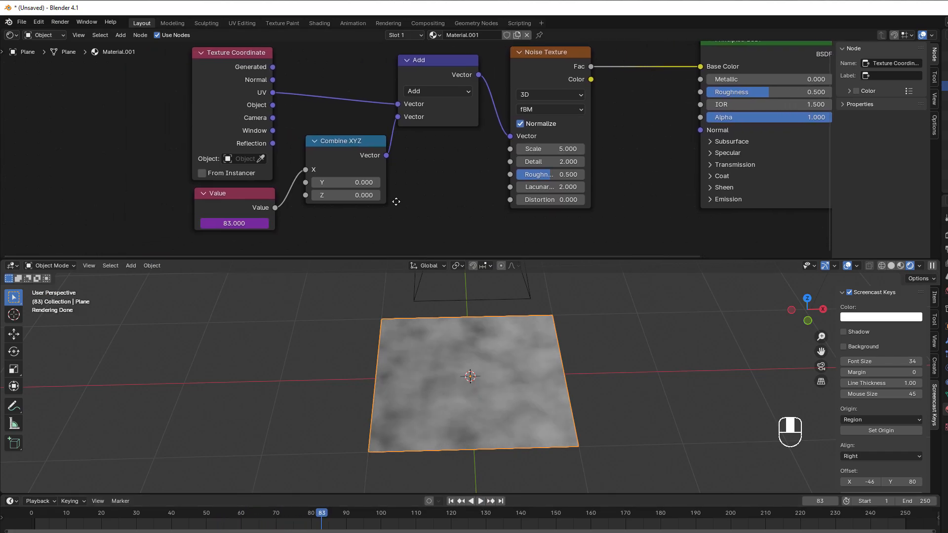
right_click(235, 223)
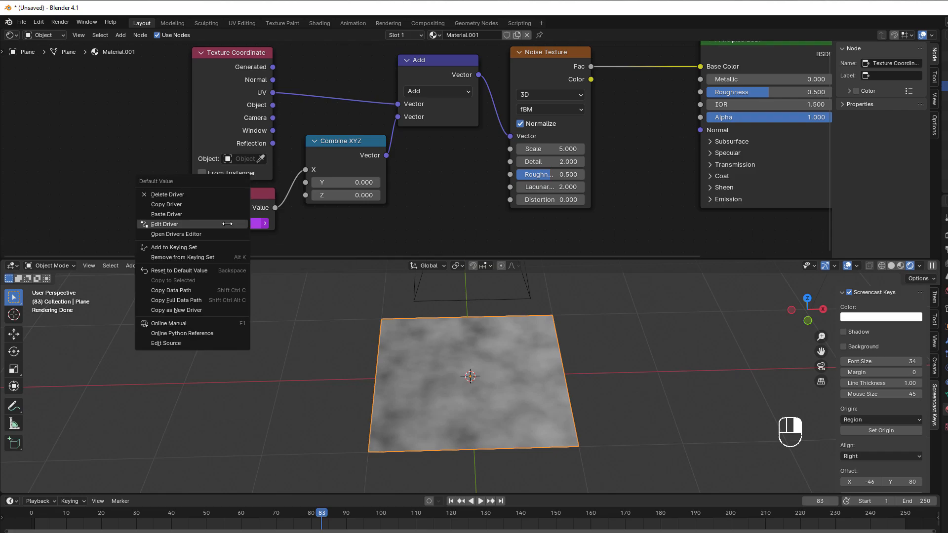
click(166, 226)
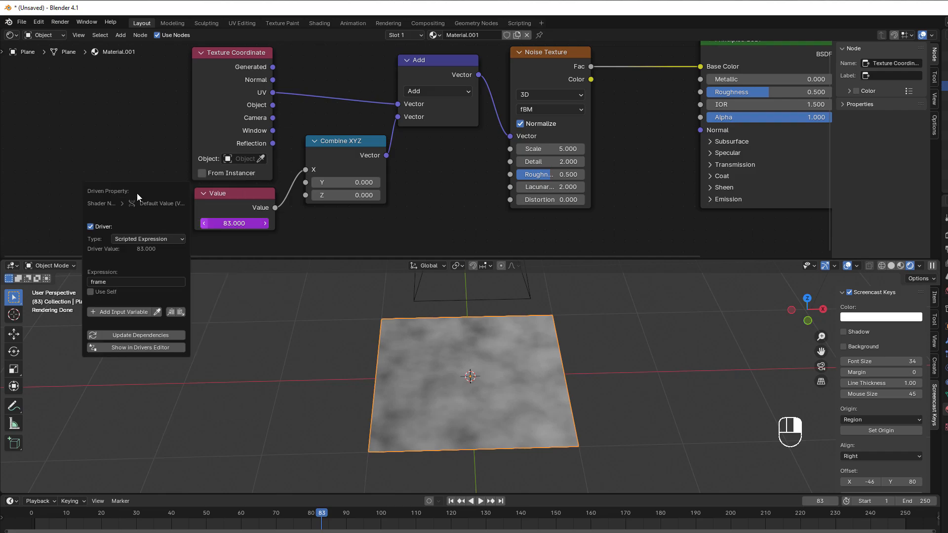
drag(170, 197, 397, 179)
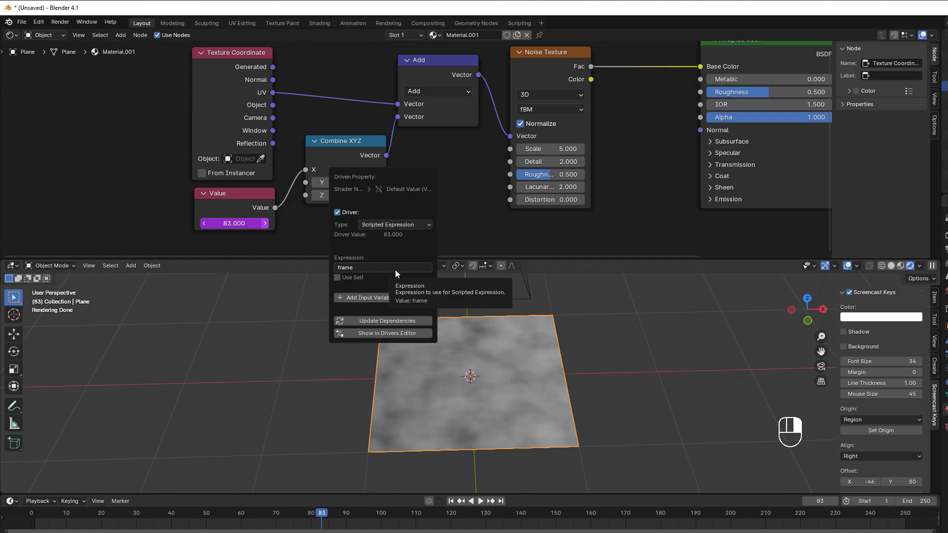
click(375, 268)
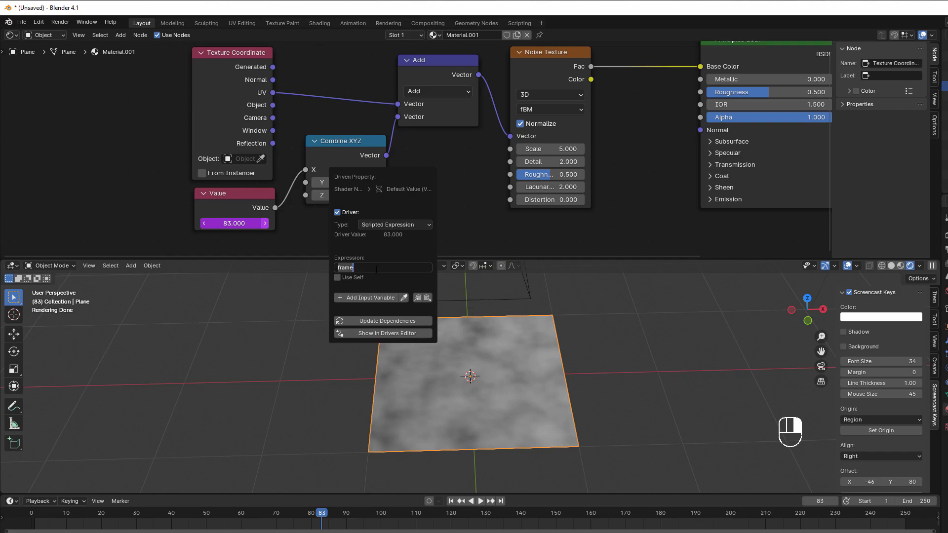
click(372, 267)
text(*0.1)
key(Return)
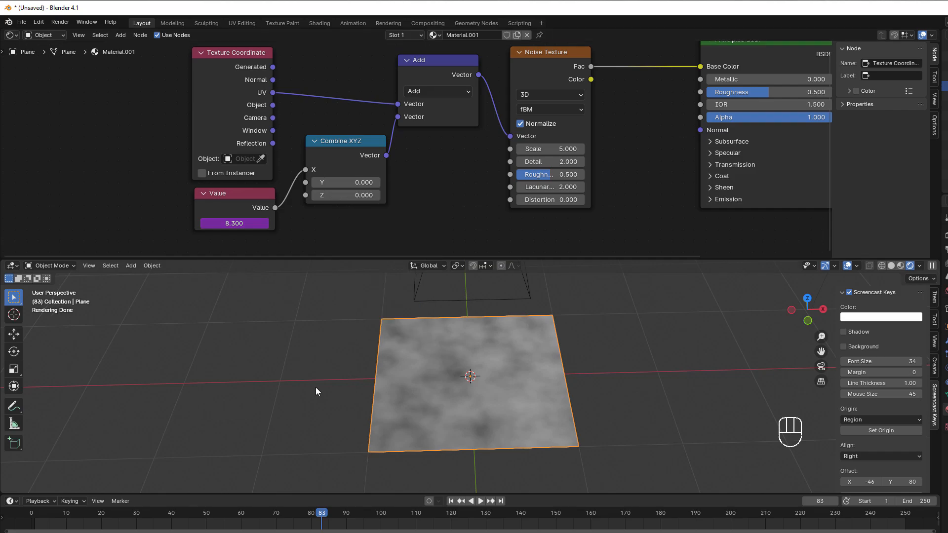
click(478, 502)
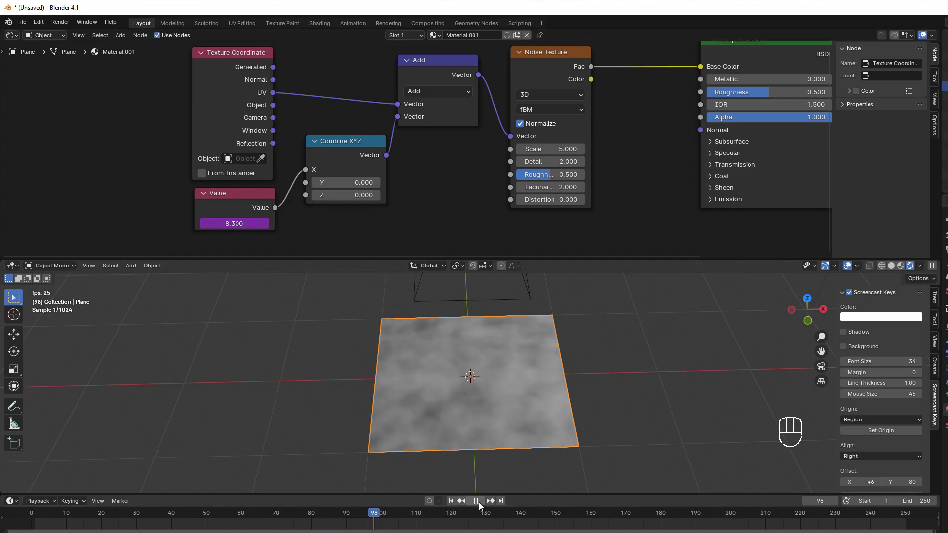
click(479, 502)
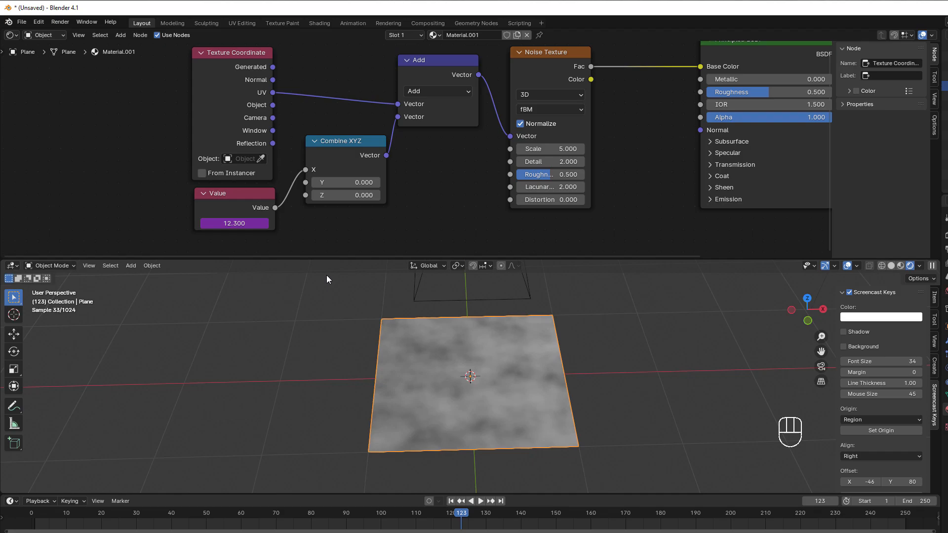
Step: Slow the Value node's driver to frame*0.01 and preview the noise motion again, stopping at frame 188
right_click(236, 226)
click(233, 225)
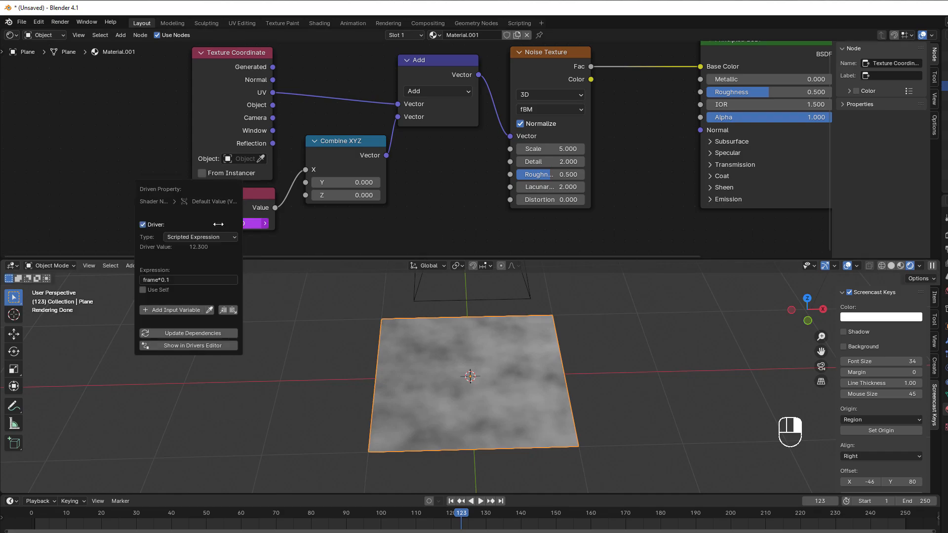
click(173, 281)
click(167, 281)
text(0)
key(Return)
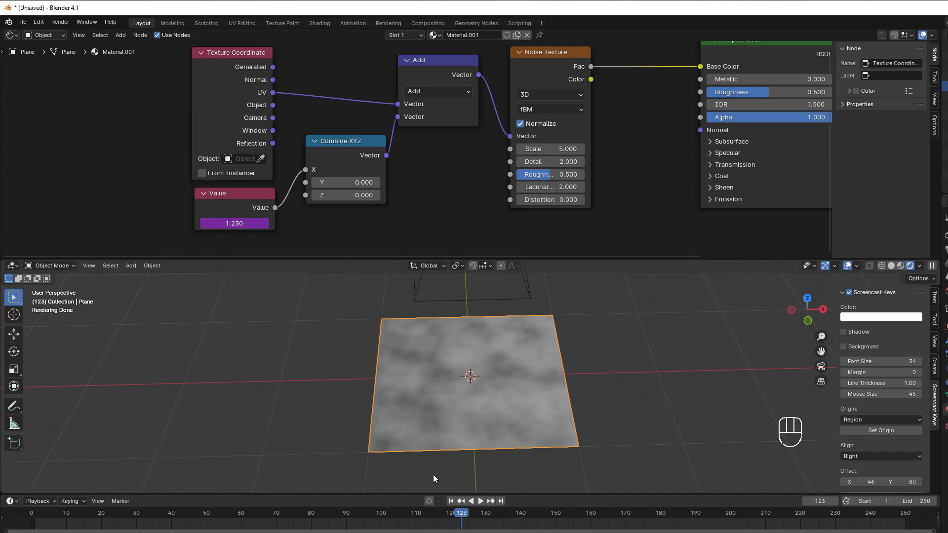
click(482, 501)
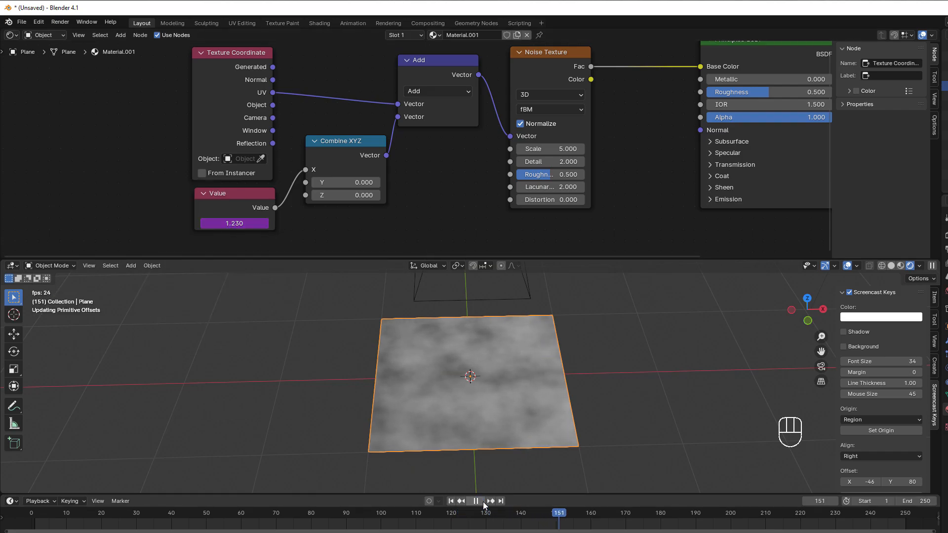
click(482, 502)
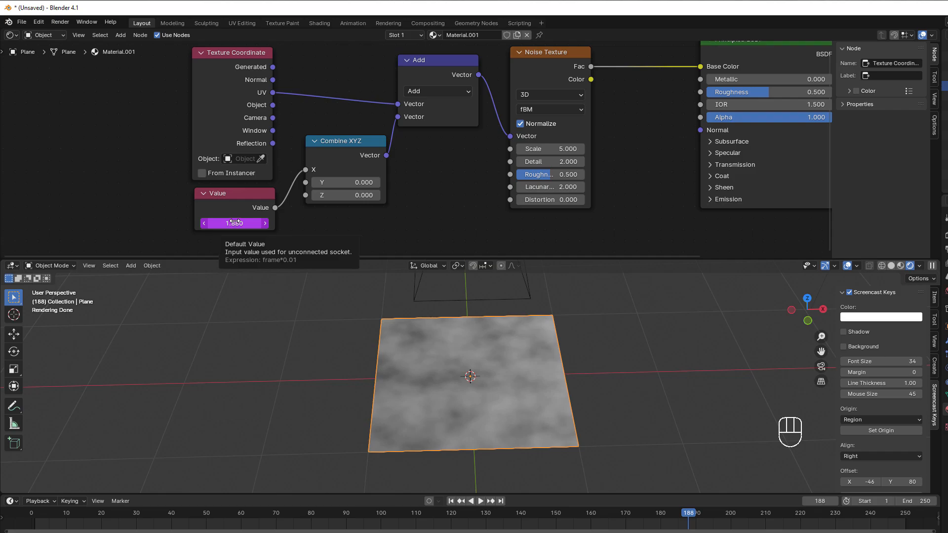
Step: Delete the Value node's frame driver and add a new driver, with Transform Channel as its input variable's type
right_click(235, 223)
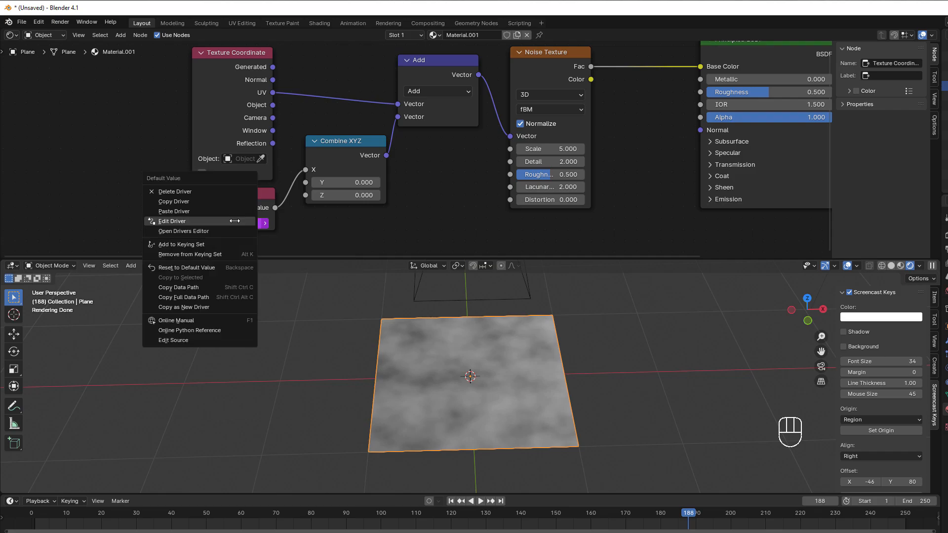
click(186, 191)
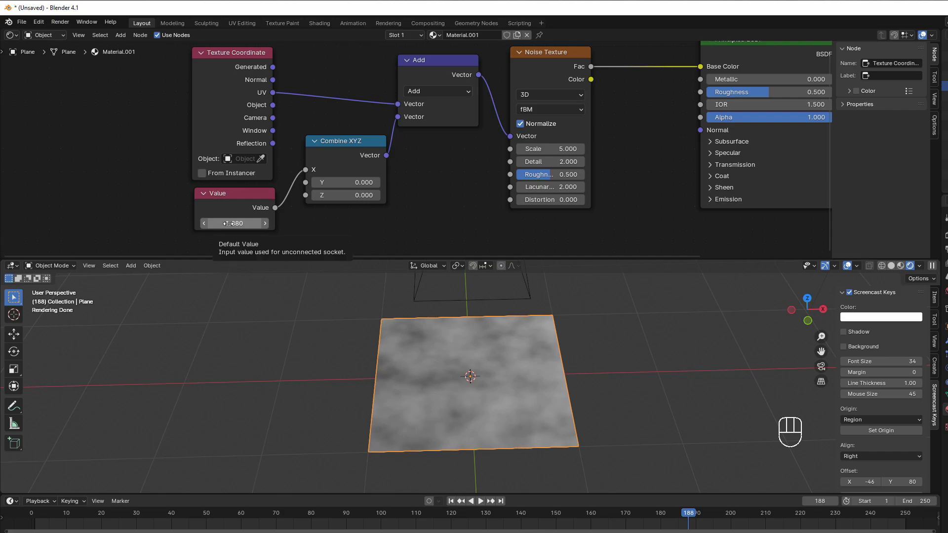
right_click(228, 223)
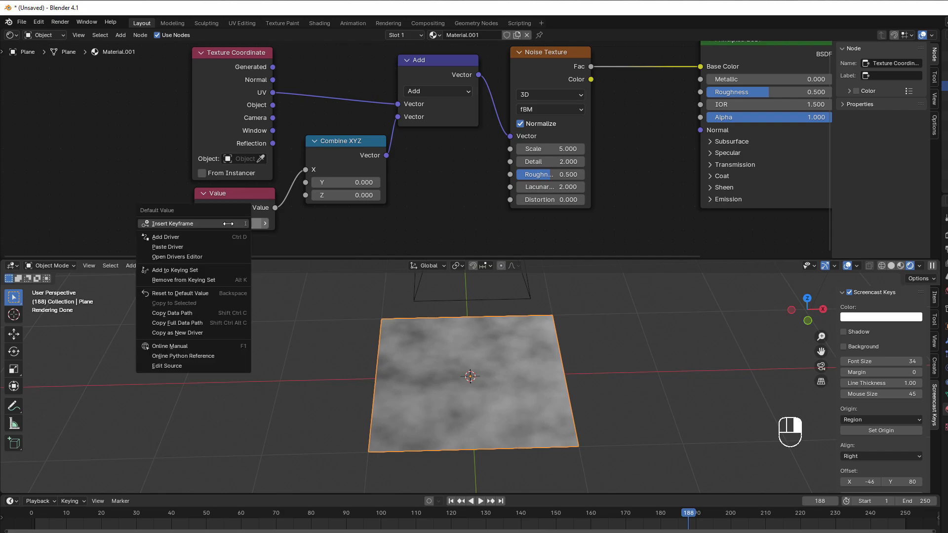
click(175, 238)
drag(153, 203, 380, 156)
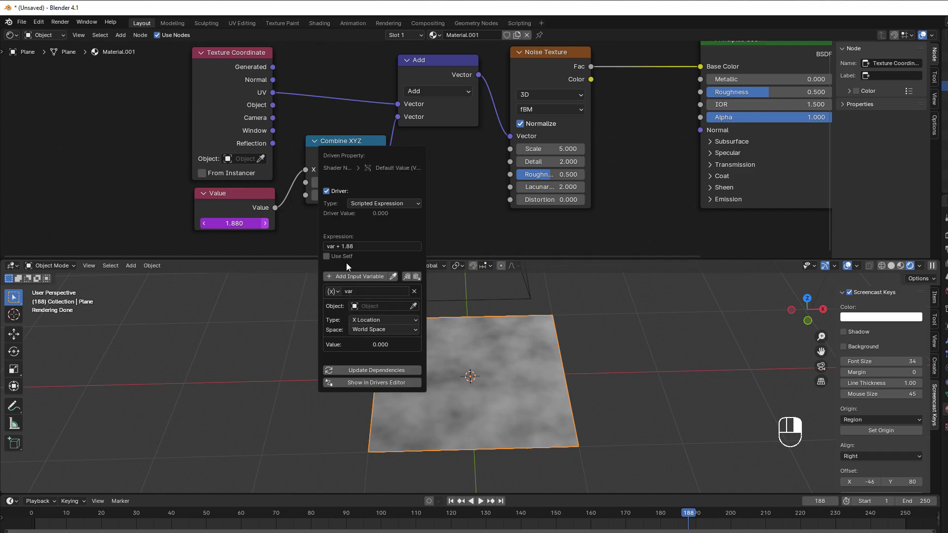
click(337, 291)
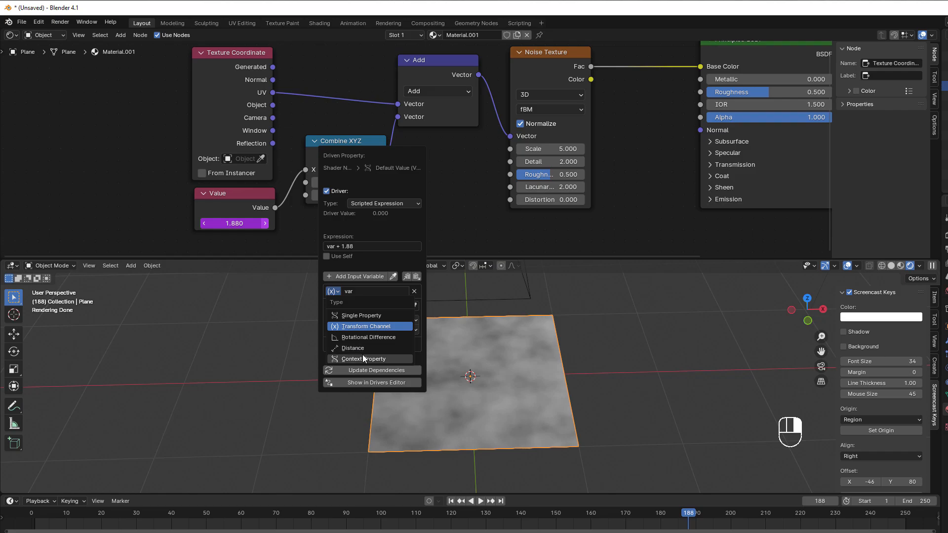
click(368, 324)
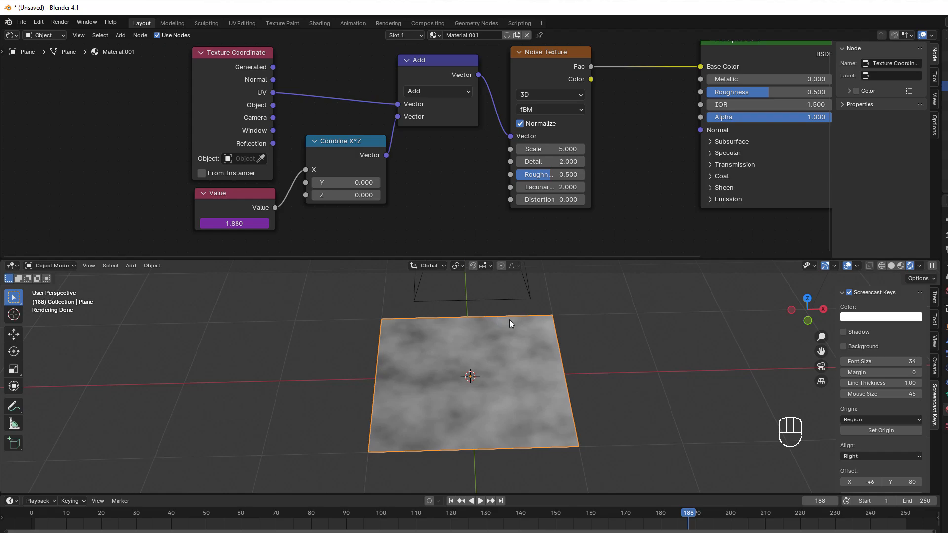
Step: Move the Light beside the plane, close to the camera, and reselect the plane
scroll(508, 319, down, 5)
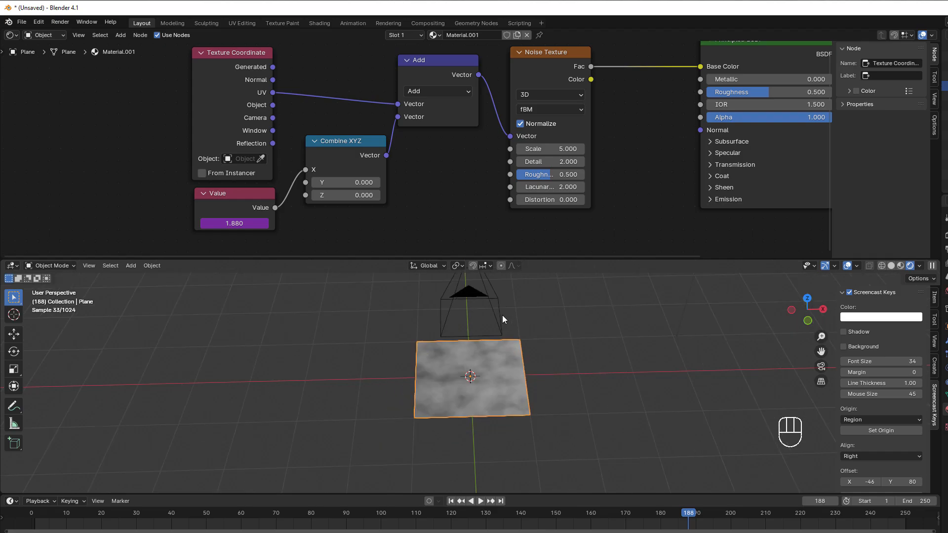
click(596, 322)
scroll(602, 322, down, 4)
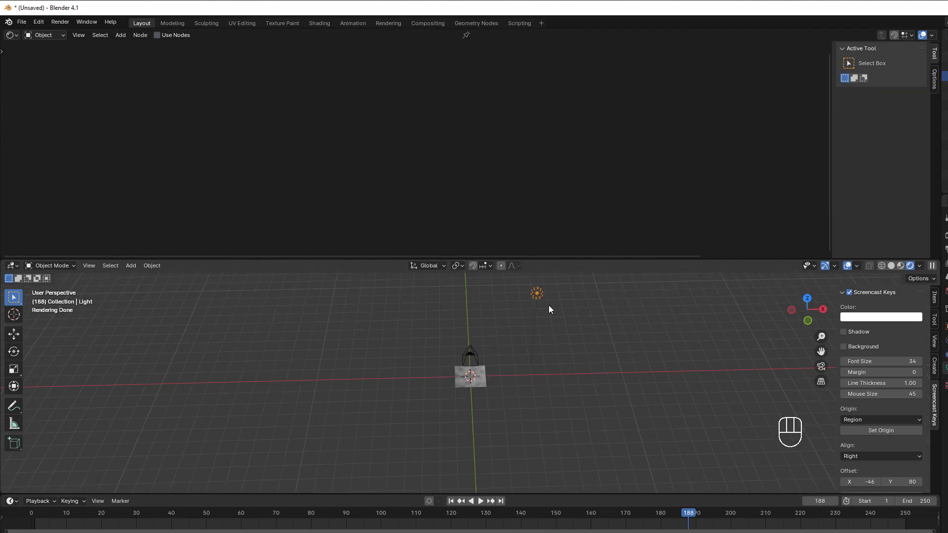
scroll(537, 349, down, 3)
key(g)
click(525, 399)
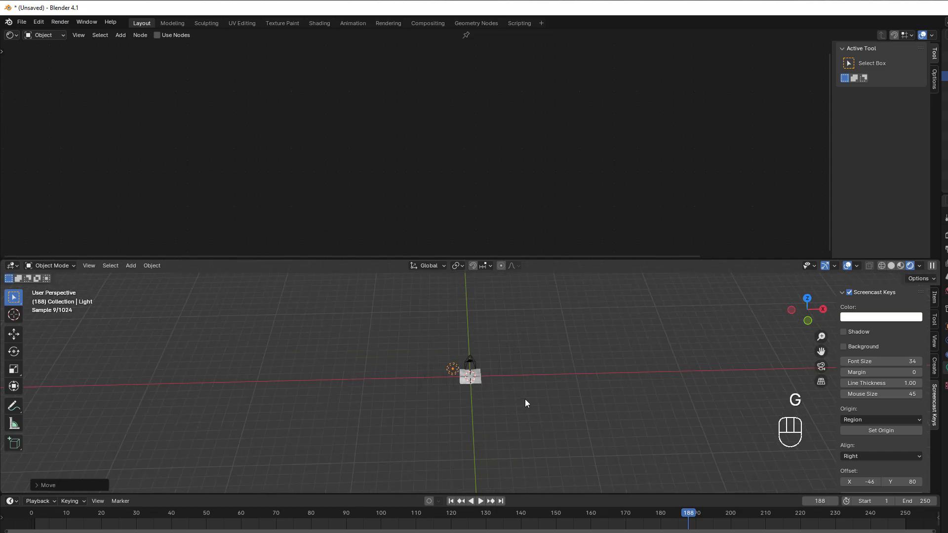
scroll(525, 400, up, 7)
click(436, 377)
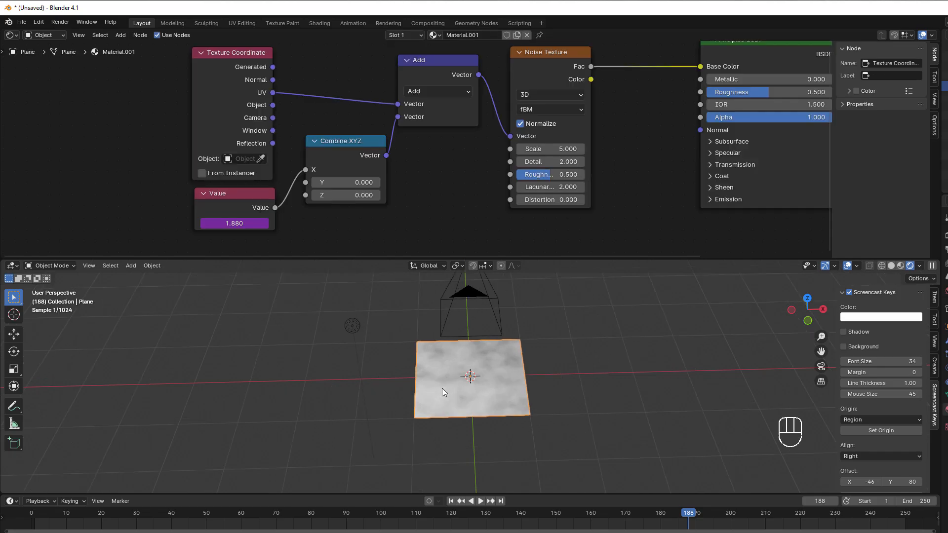
Step: Edit the Value node's driver so its variable var reads the X Location of the Light object
right_click(231, 226)
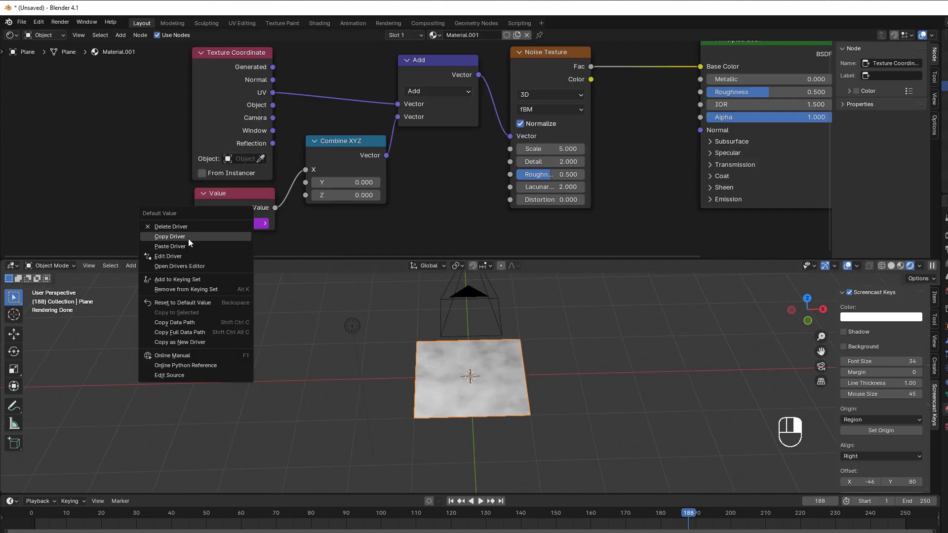
click(178, 255)
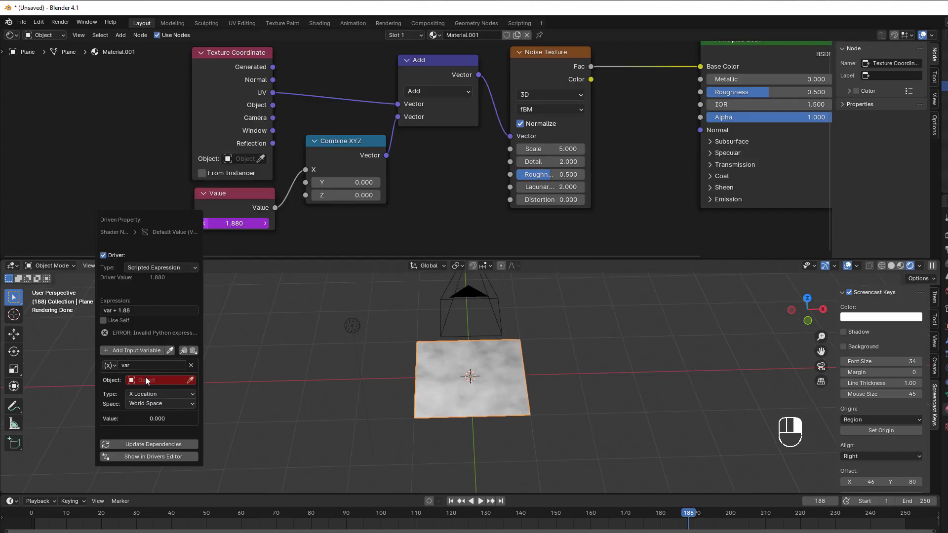
click(163, 378)
click(148, 405)
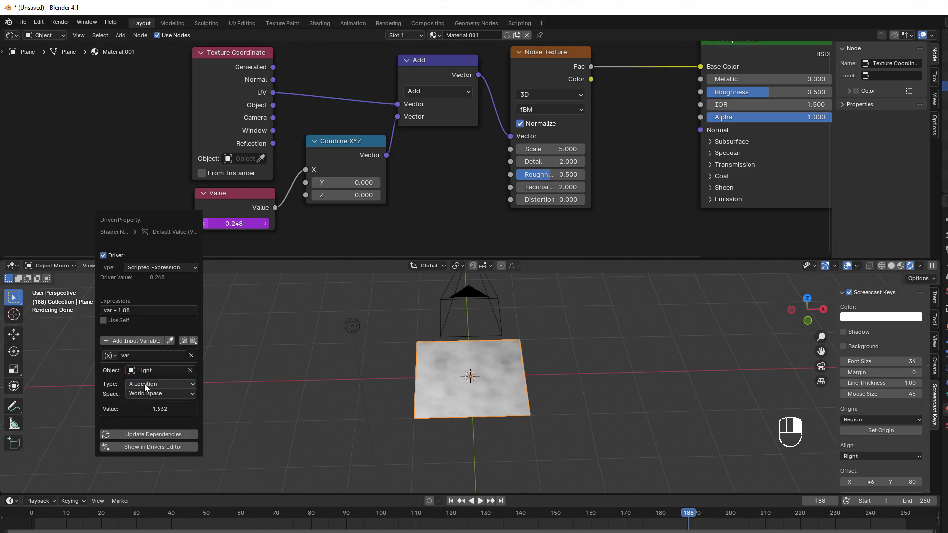
click(147, 384)
Step: Reduce the Value node's driver expression to just var
click(118, 310)
click(140, 310)
key(BackSpace)
key(BackSpace)
key(BackSpace)
key(BackSpace)
key(BackSpace)
key(BackSpace)
key(BackSpace)
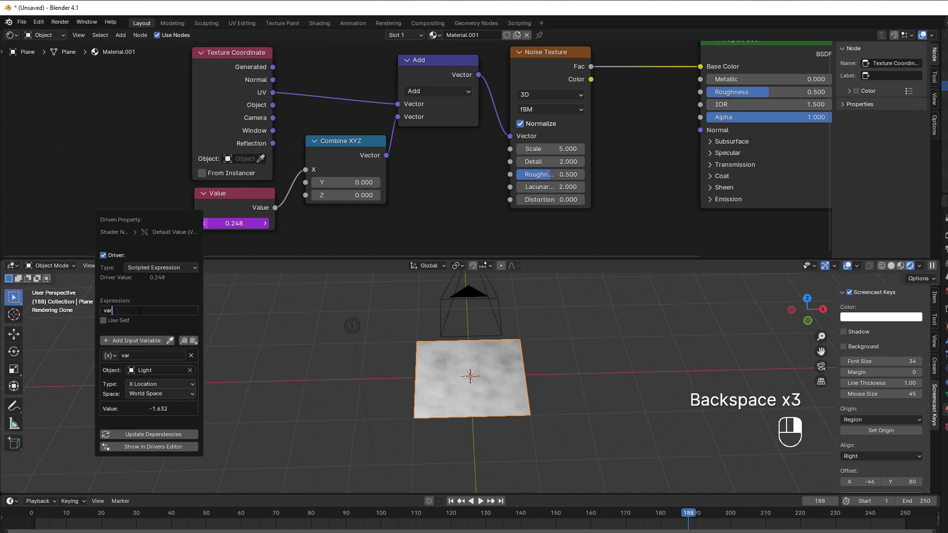
key(Return)
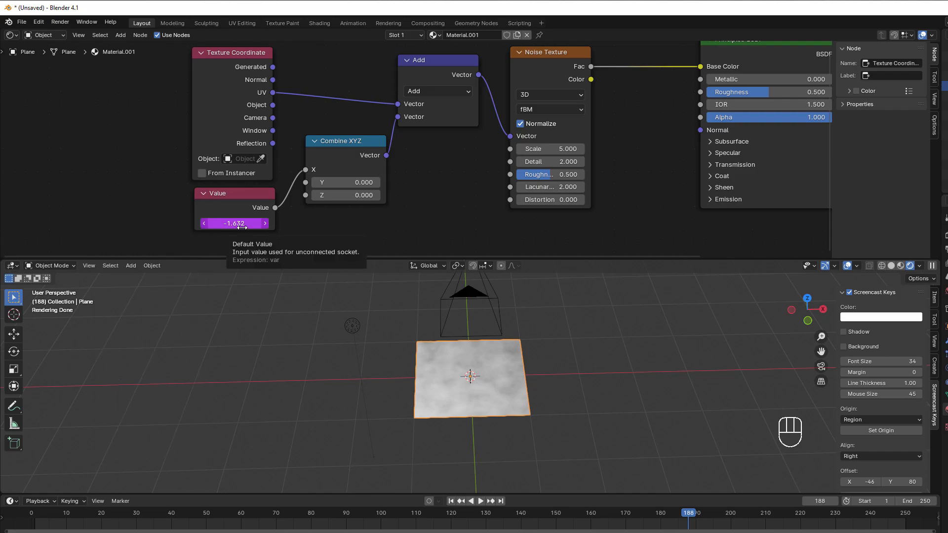
Step: Move the Light slightly along the global X axis to test the driven noise, and reselect the plane
scroll(460, 404, up, 3)
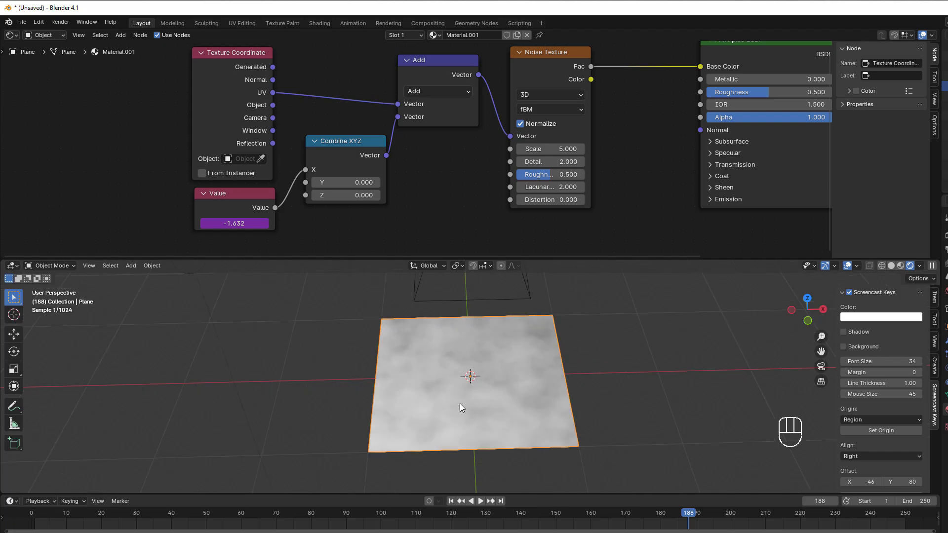
scroll(446, 395, down, 3)
click(354, 326)
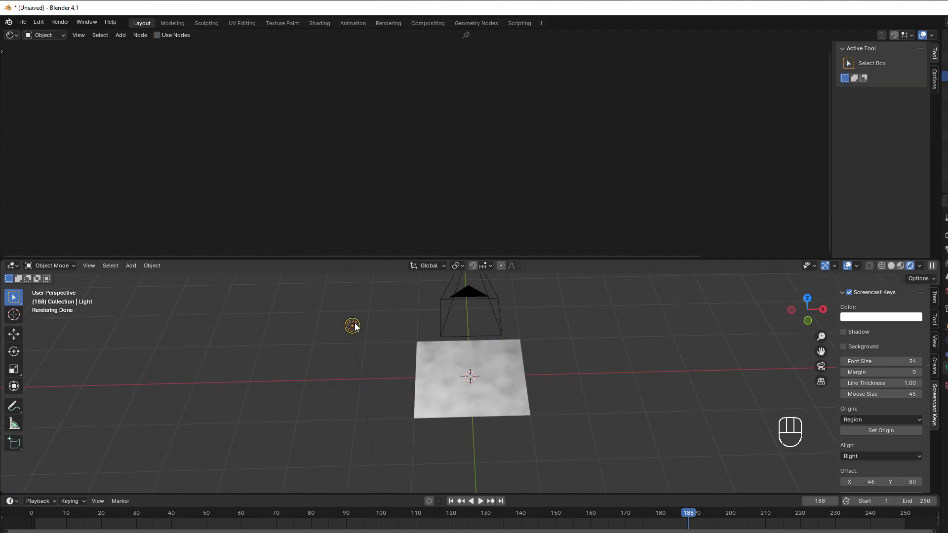
key(g)
key(x)
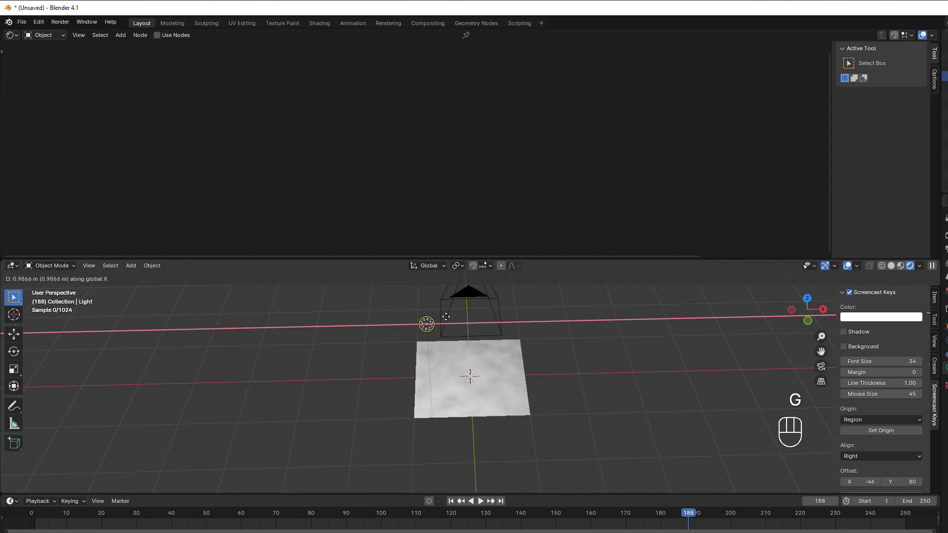
key(Escape)
click(428, 376)
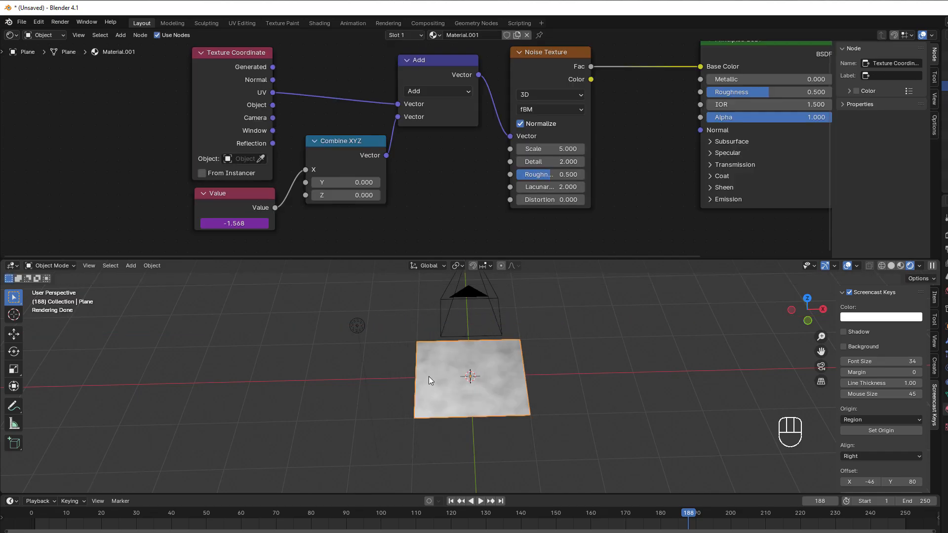
Step: Edit the Value node's driver expression by inserting 0.4 in front of var
right_click(202, 225)
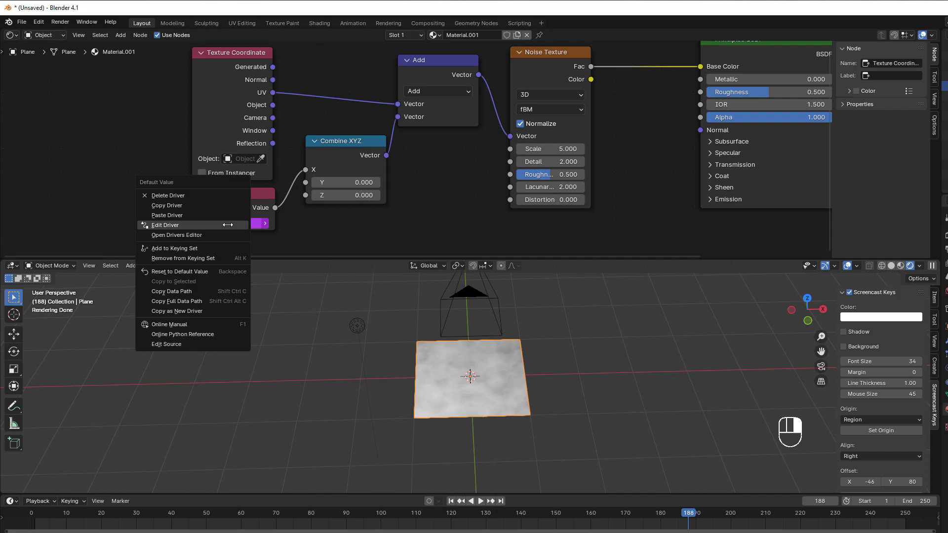
click(202, 225)
click(163, 281)
click(159, 282)
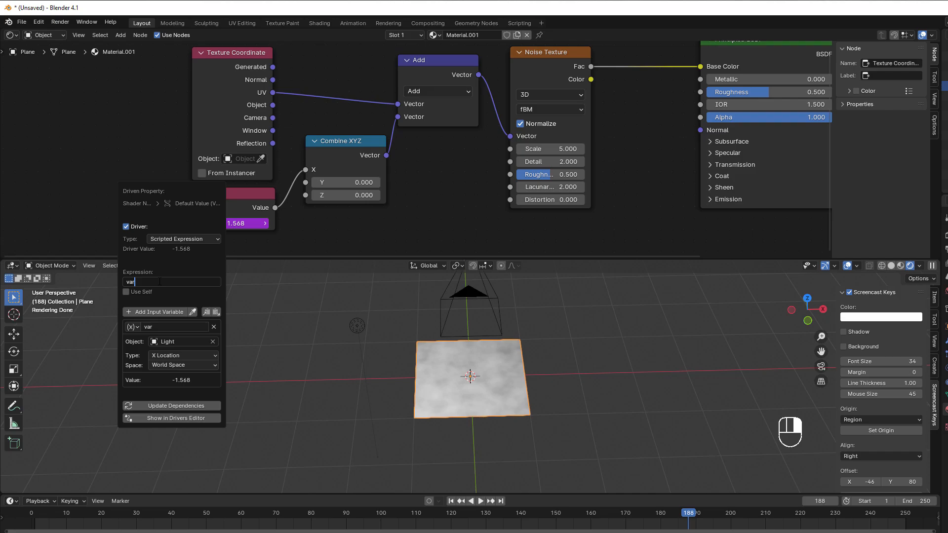
key(Left)
key(Left)
text(0.4)
Step: Turn the driver expression into the condition 0.4 if(var>2) and apply it
click(160, 281)
key(shift)
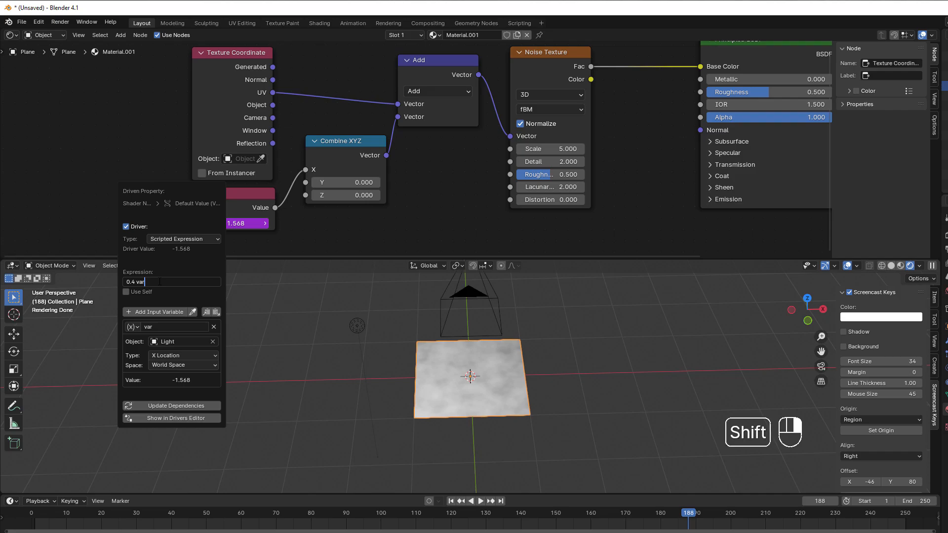
key(Left)
key(Left)
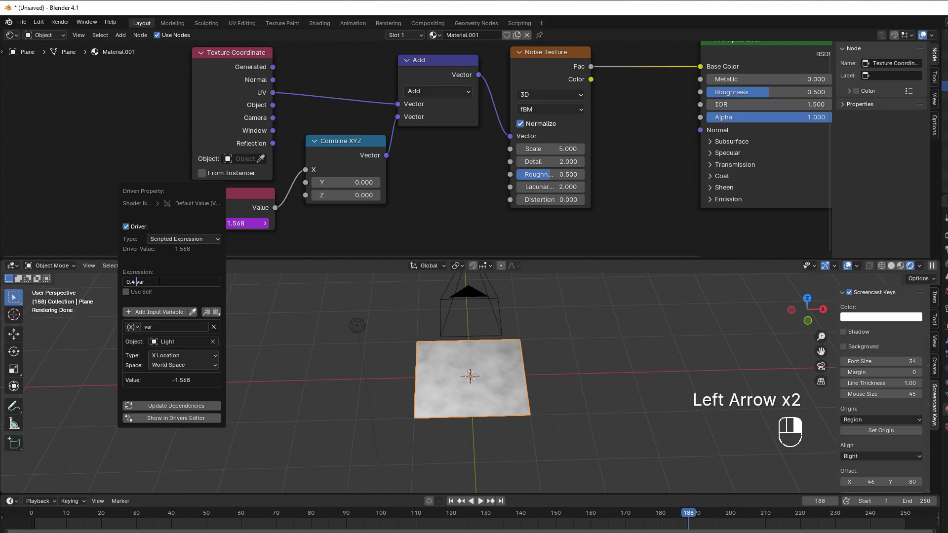
text(if )
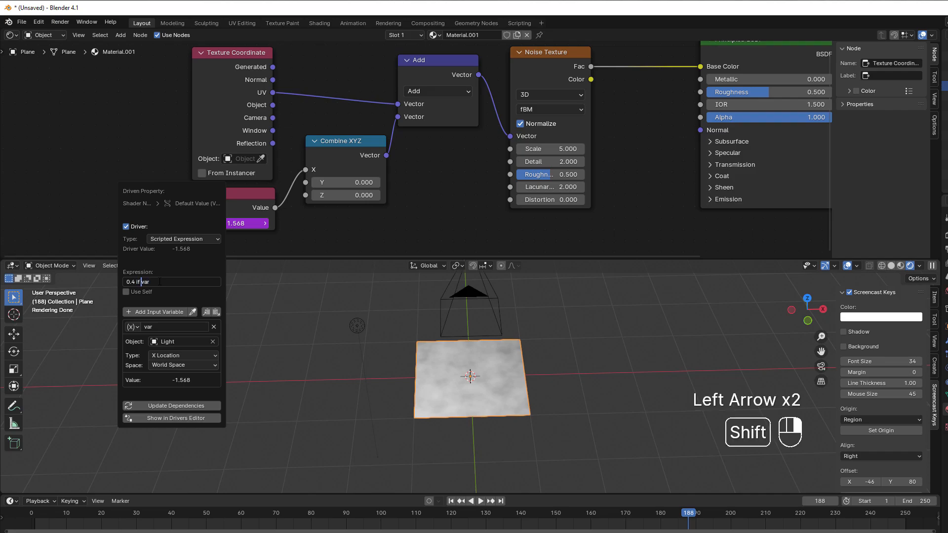
text(()
key(Left)
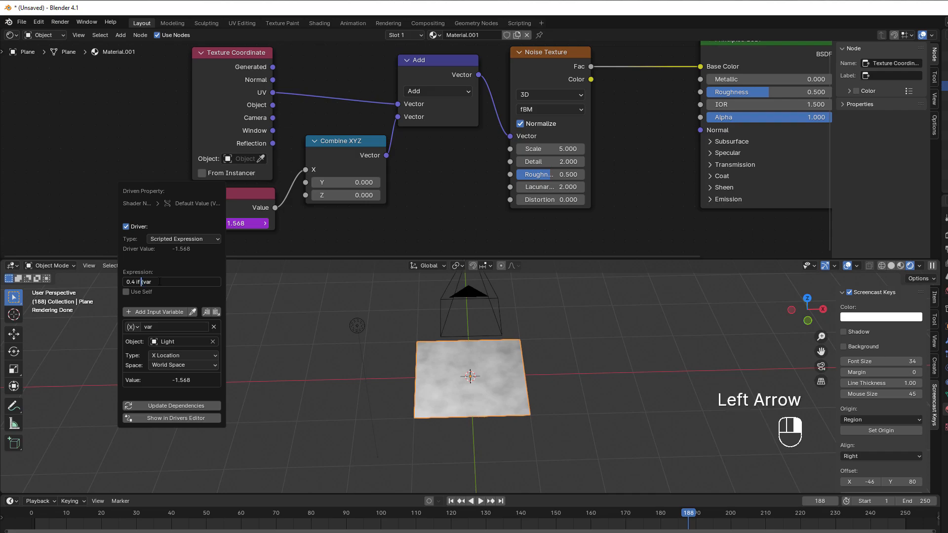
key(Left)
key(Delete)
text(>)
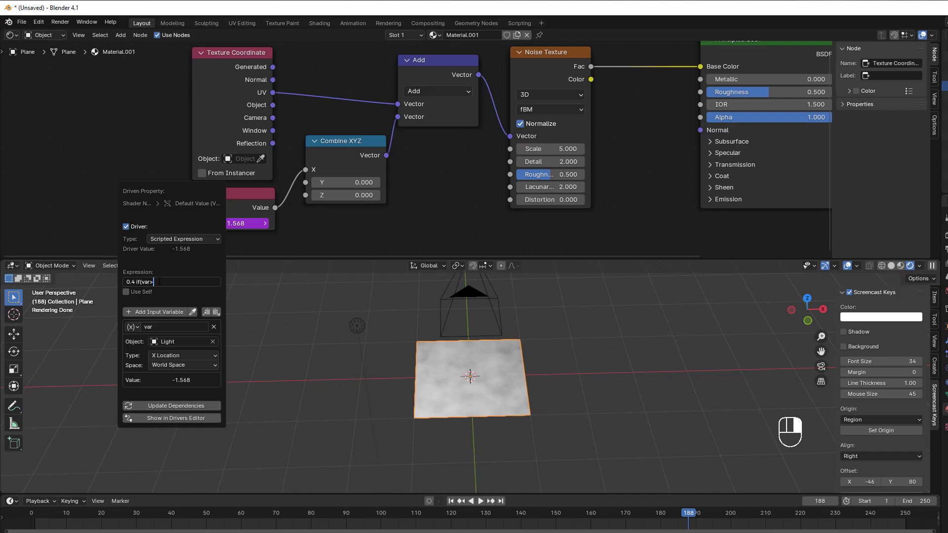
text(2)
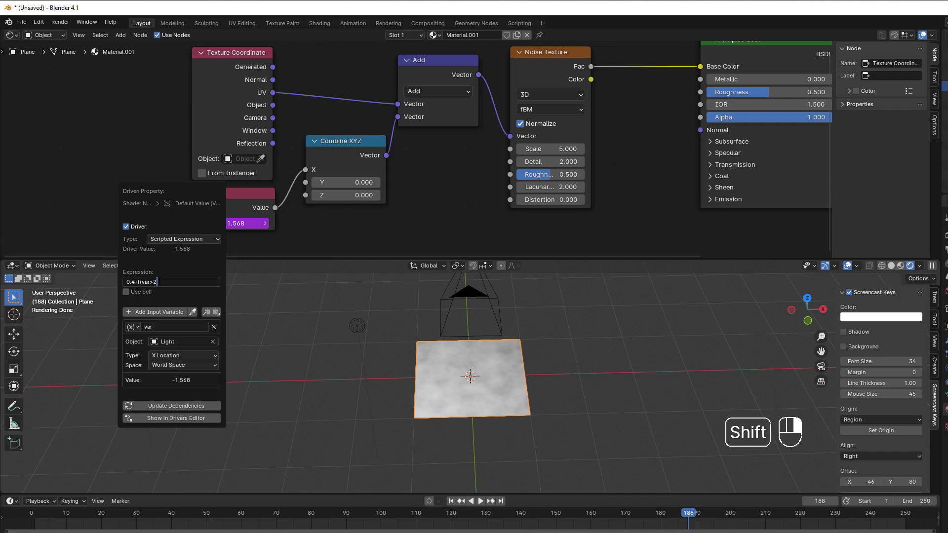
text())
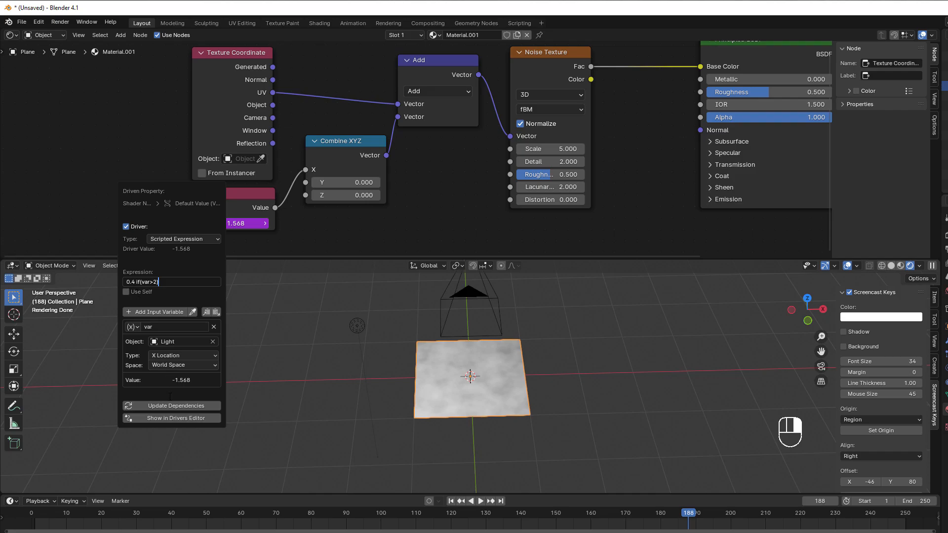
key(Return)
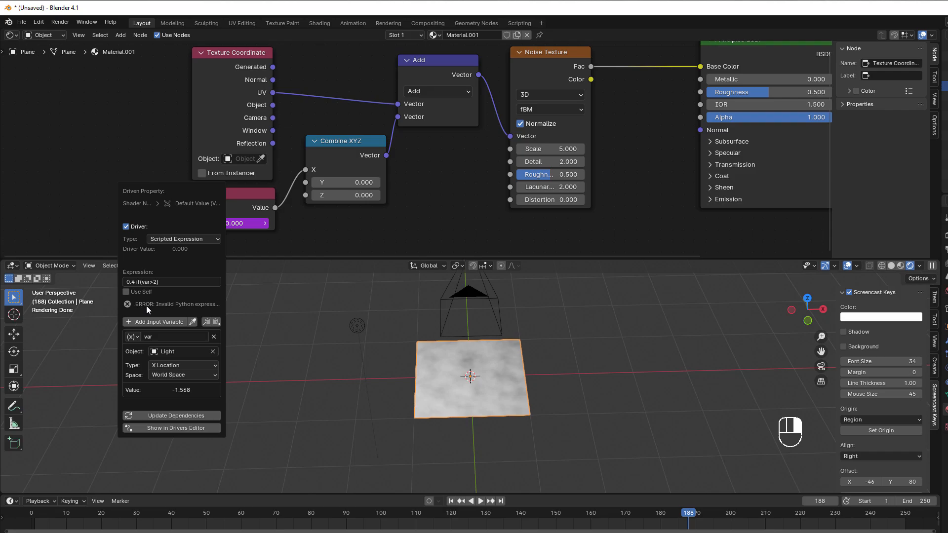
Step: Complete the conditional driver expression by appending else 1, giving 0.4 if(var>2) else 1
click(168, 280)
click(168, 280)
text(else 1)
key(Return)
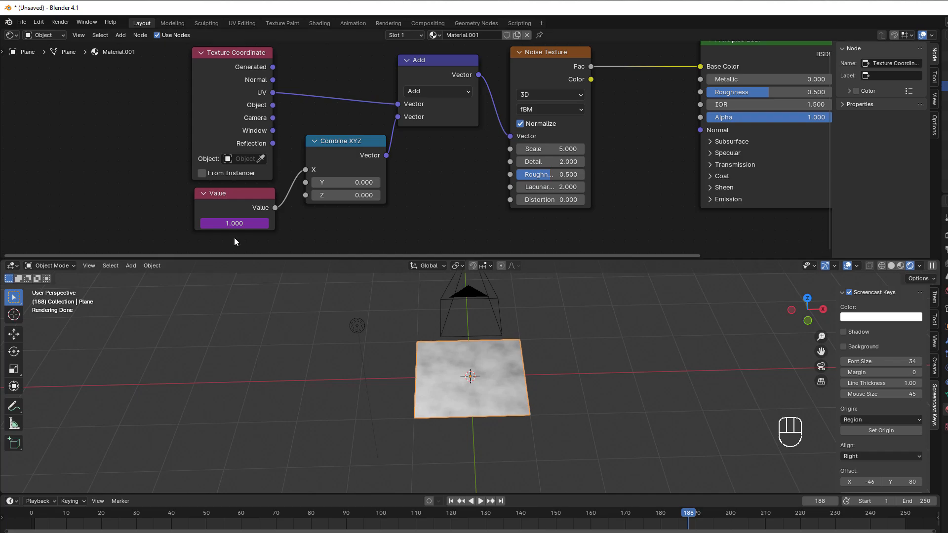
Step: Try to overwrite the Value node's existing driver expression with #pi
click(232, 224)
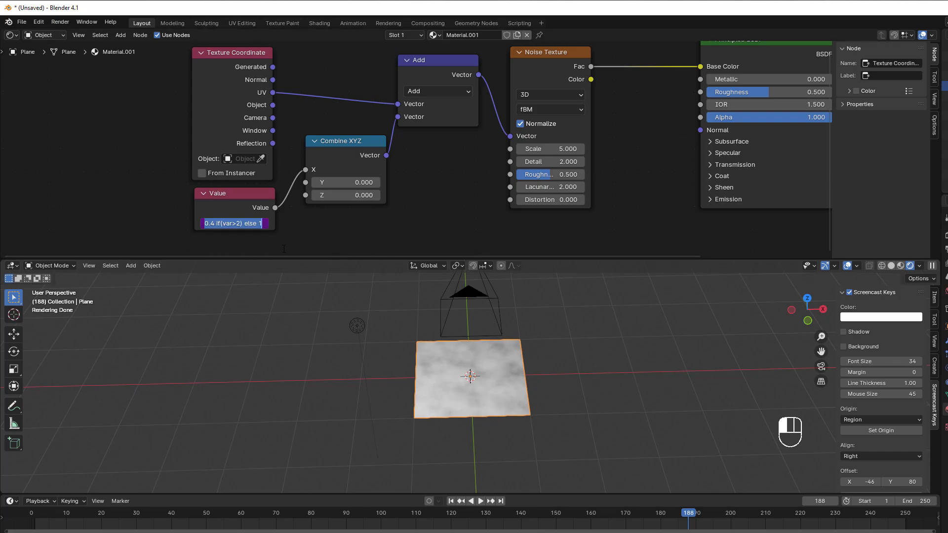
text(#pi)
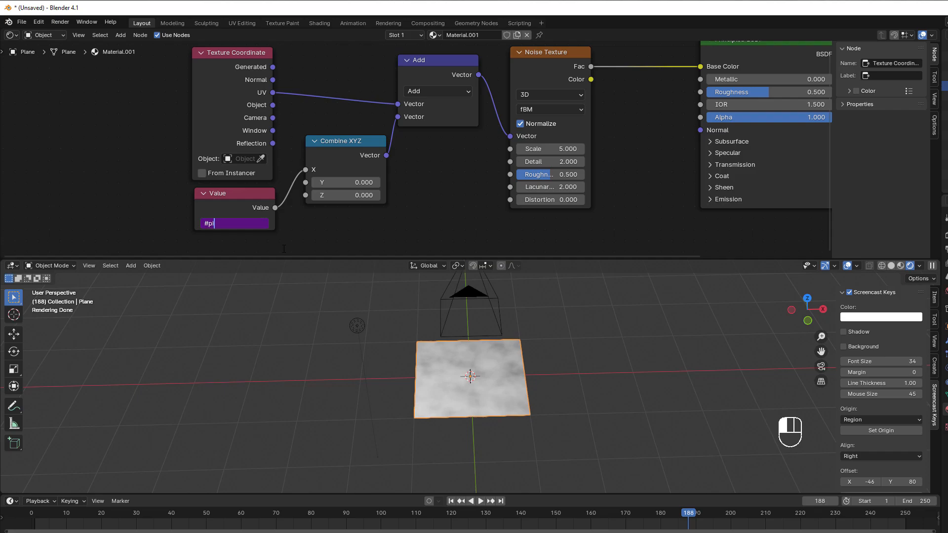
key(Return)
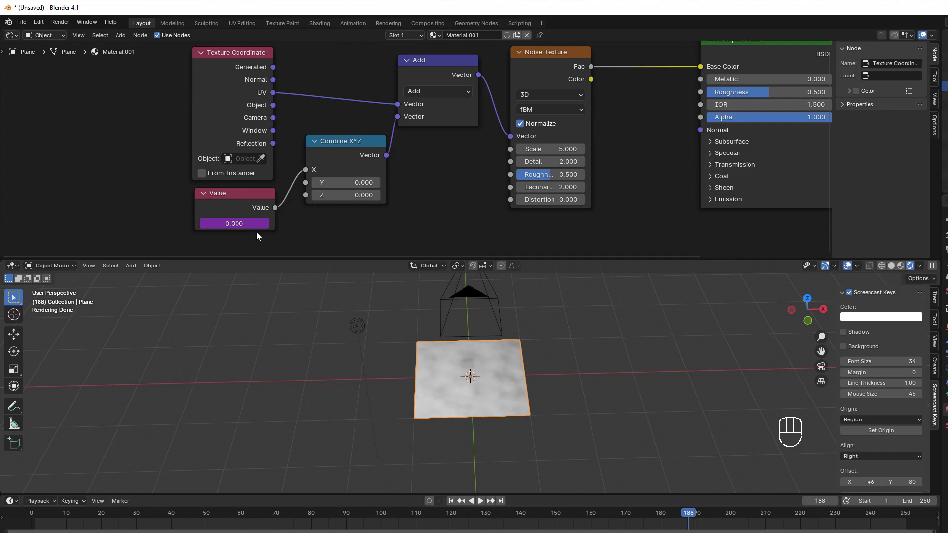
Step: Delete the Value node's driver and create a fresh one with the expression #pi
right_click(236, 223)
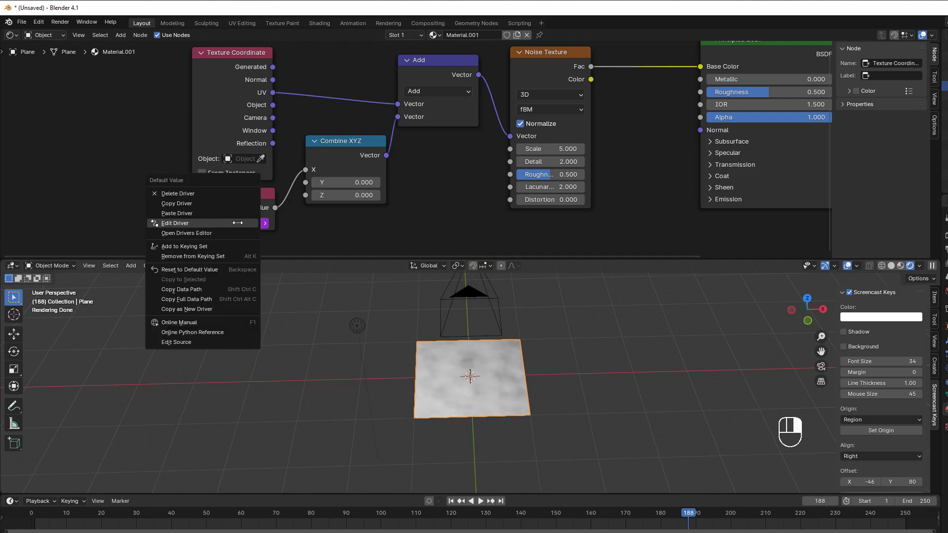
click(213, 194)
double_click(227, 223)
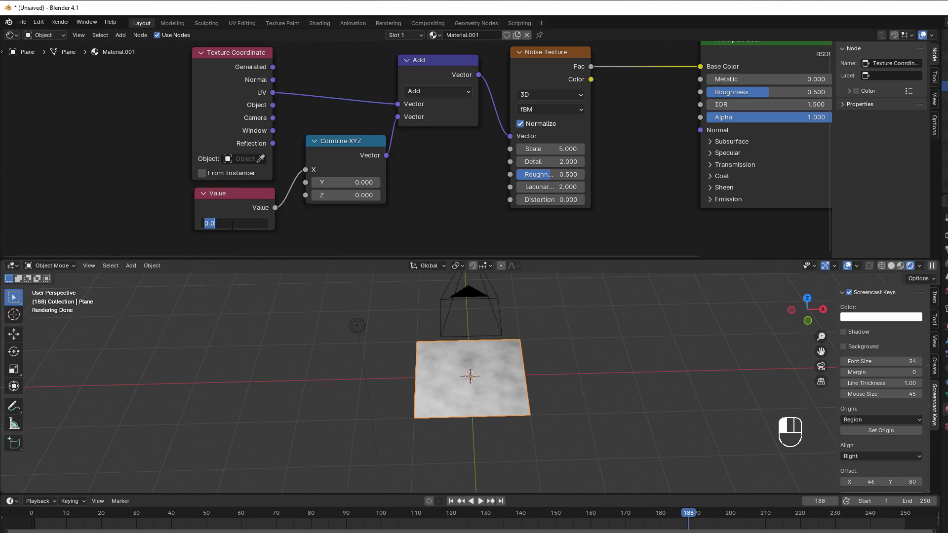
text(#pi)
key(Return)
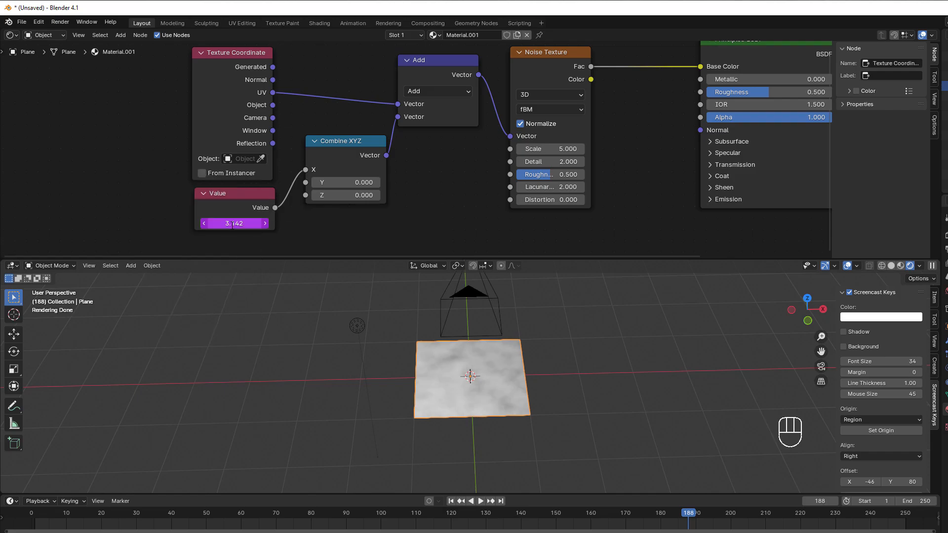